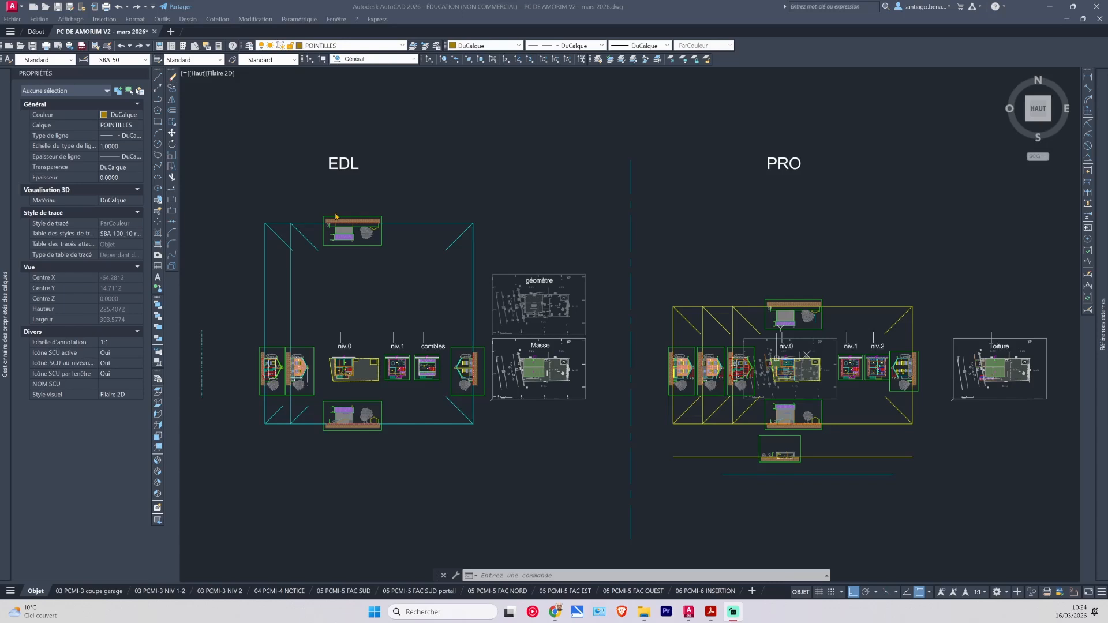
# Examine the PRO facade elevation with its roof, exterior stair and stone base, and locate the garage section below it.
pyautogui.click(606, 138)
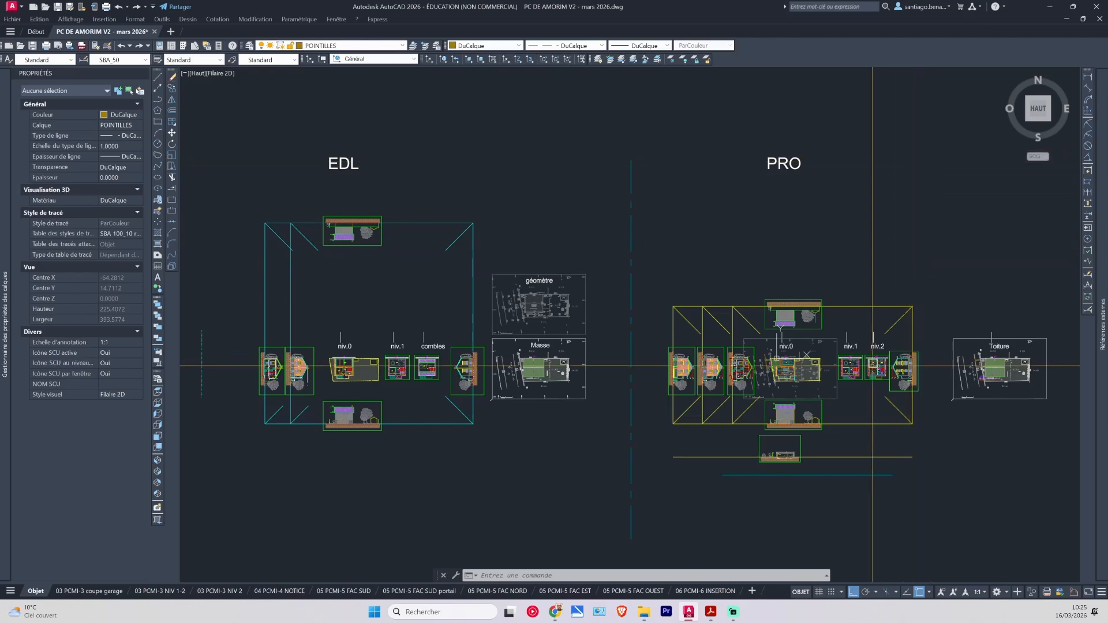
pyautogui.scroll(8, 799, 457)
pyautogui.moveTo(799, 457); pyautogui.dragTo(709, 472, button='middle')
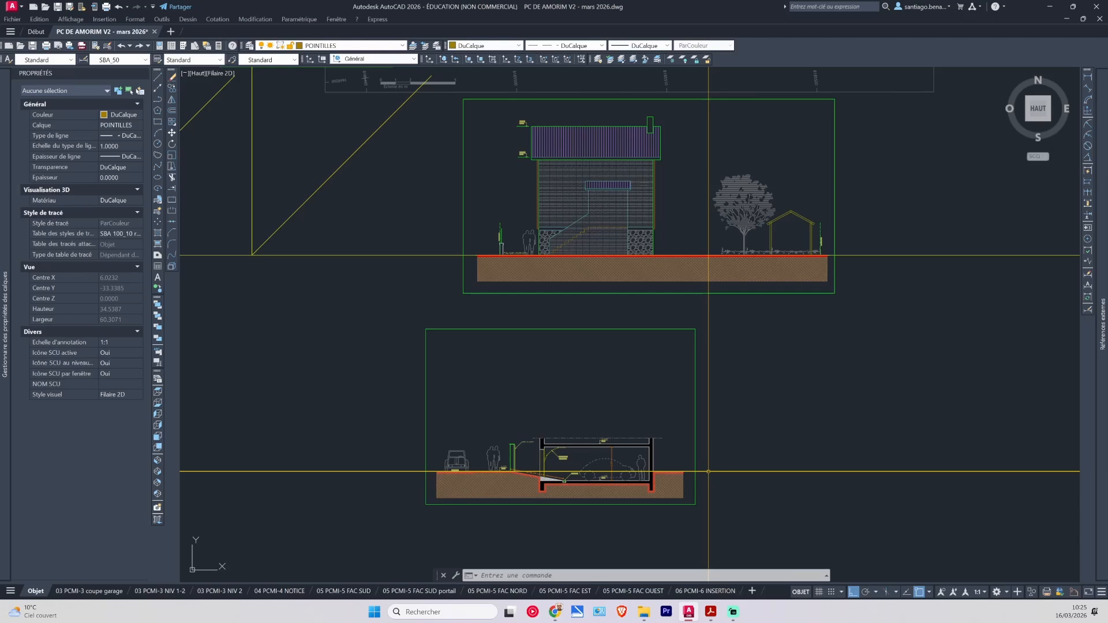
pyautogui.moveTo(628, 370); pyautogui.dragTo(633, 462, button='middle')
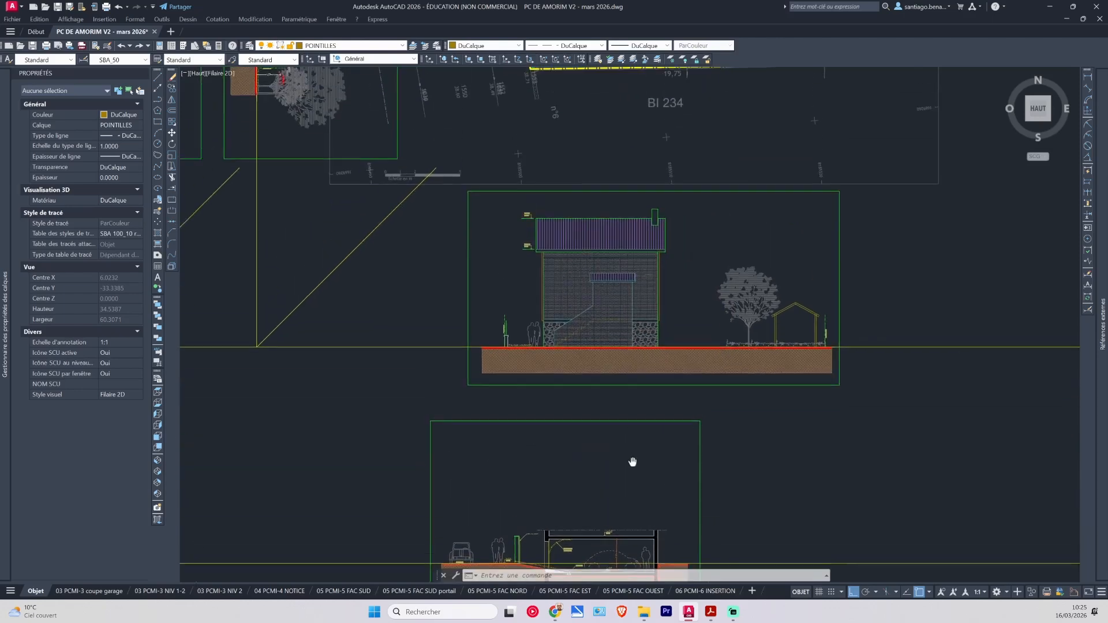
pyautogui.scroll(5, 598, 247)
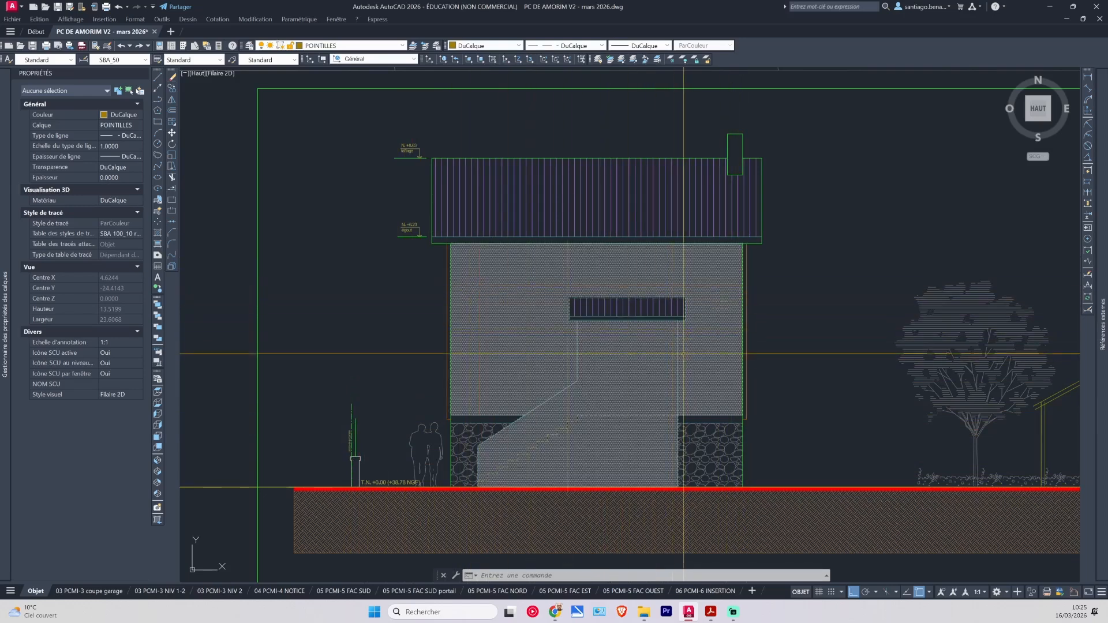
pyautogui.scroll(-4, 681, 345)
pyautogui.moveTo(681, 357); pyautogui.dragTo(645, 203, button='middle')
pyautogui.moveTo(643, 381); pyautogui.dragTo(643, 326, button='middle')
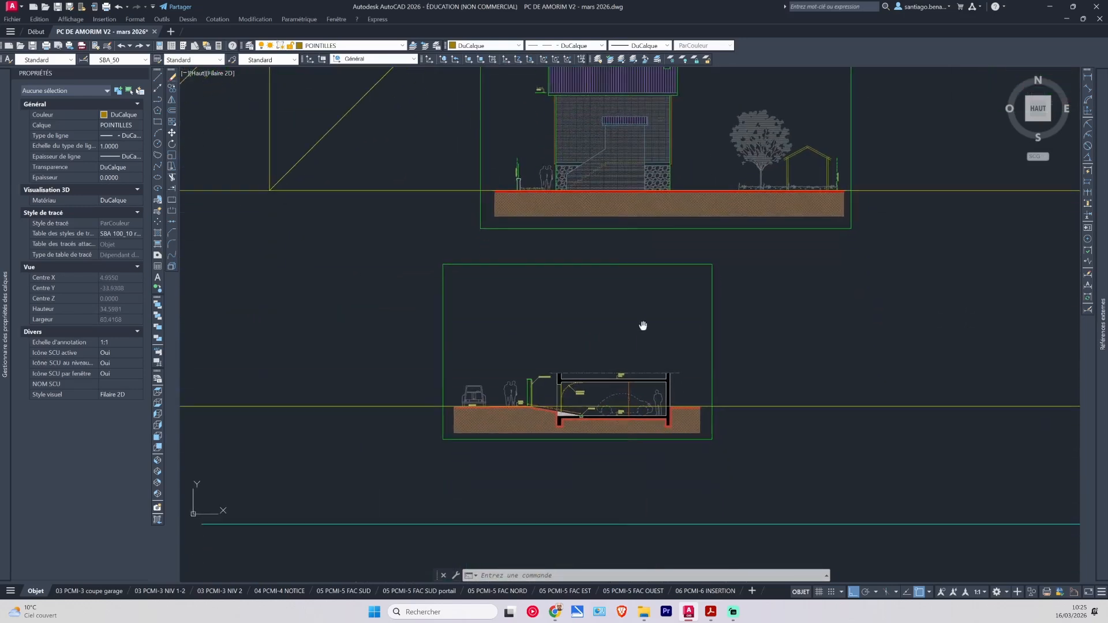
# Examine the garage section's access ramp, drainage channel, sliding gate and floor levels.
pyautogui.scroll(4, 558, 407)
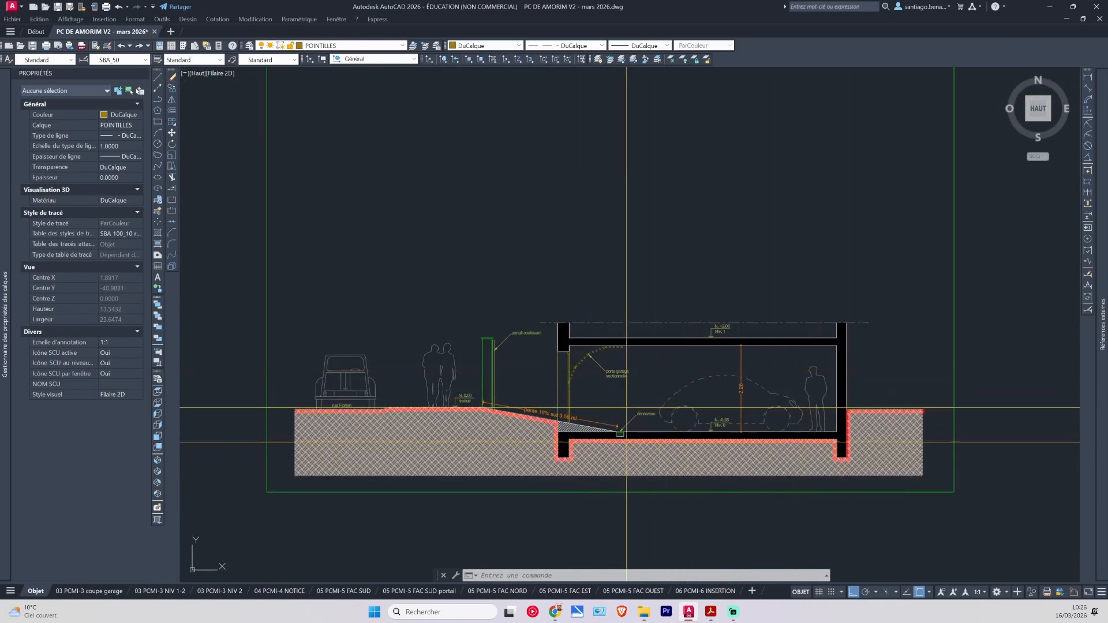
pyautogui.scroll(4, 522, 415)
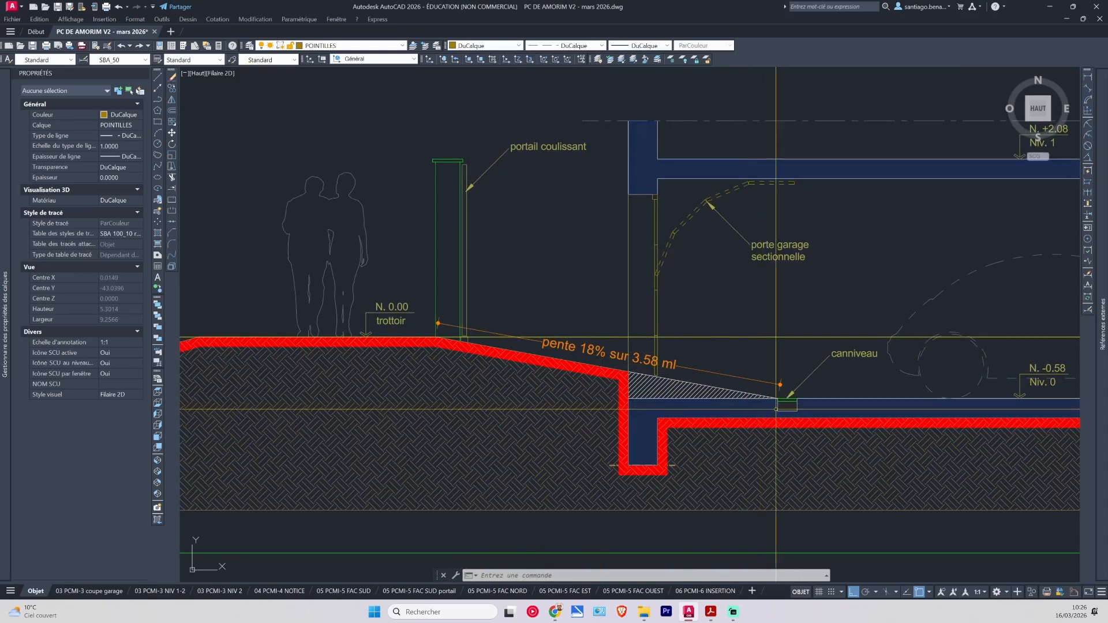
pyautogui.moveTo(811, 413); pyautogui.dragTo(664, 411, button='middle')
pyautogui.scroll(2, 666, 410)
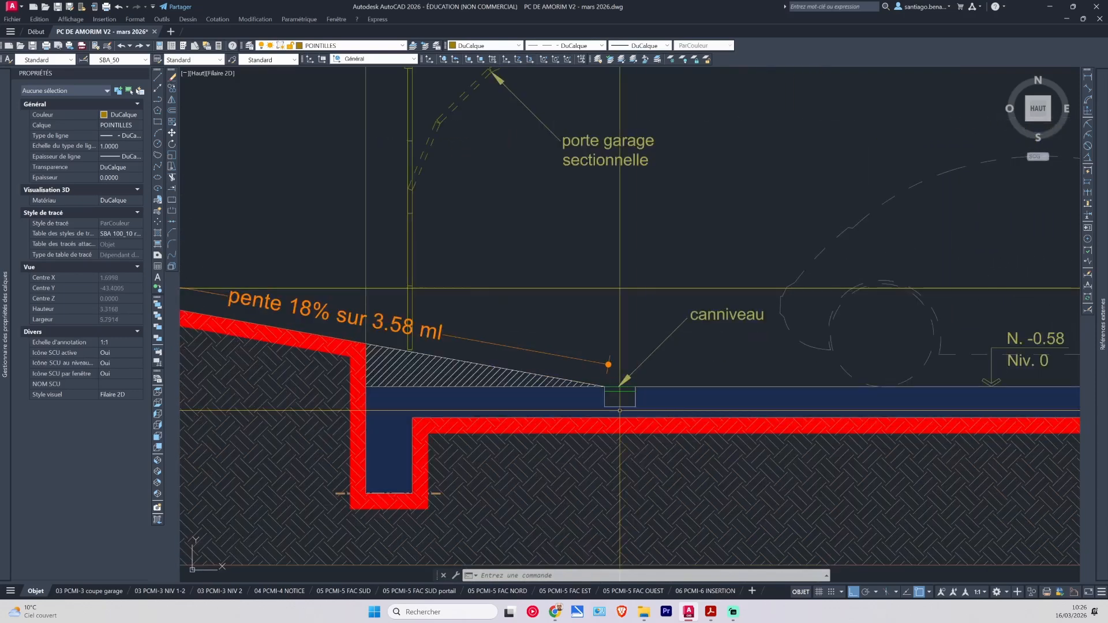
pyautogui.scroll(-4, 393, 348)
pyautogui.moveTo(393, 347); pyautogui.dragTo(480, 351, button='middle')
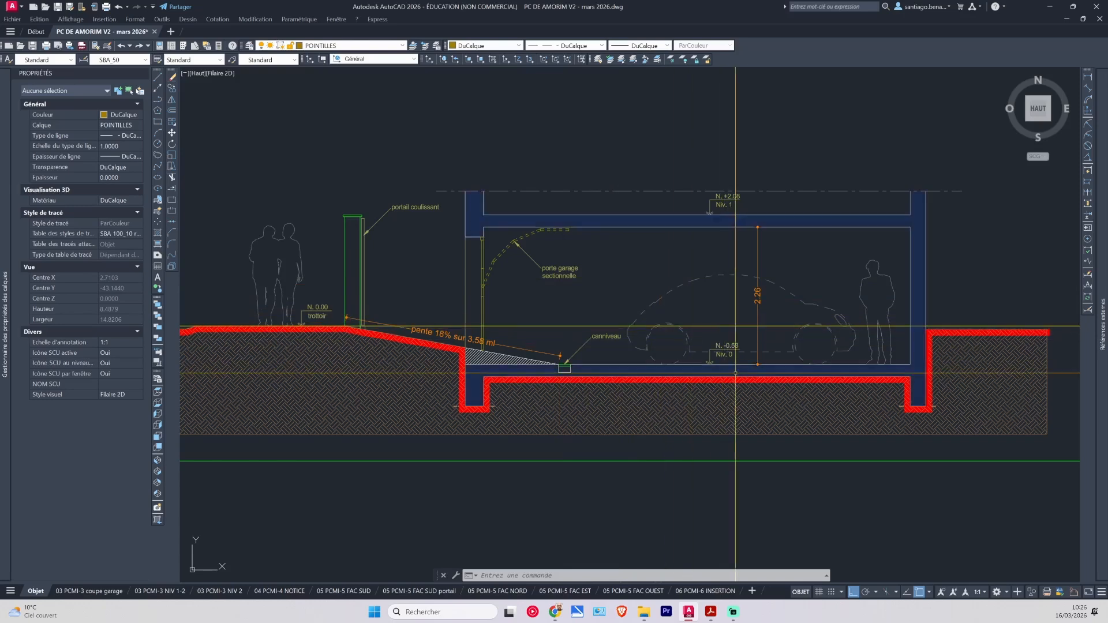
pyautogui.scroll(-4, 653, 332)
pyautogui.moveTo(663, 324); pyautogui.dragTo(584, 376, button='middle')
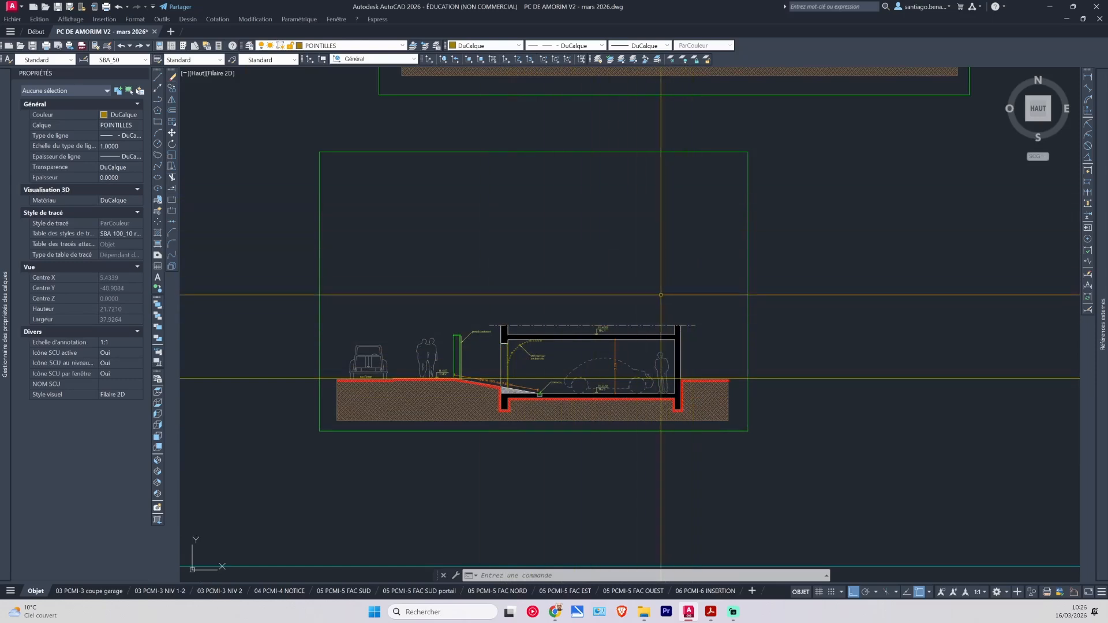
# Examine the upper slab, the cut walls above it and the sectional door in the garage section.
pyautogui.scroll(6, 611, 329)
pyautogui.moveTo(508, 334); pyautogui.dragTo(331, 327, button='middle')
pyautogui.scroll(2, 331, 327)
pyautogui.scroll(-2, 296, 325)
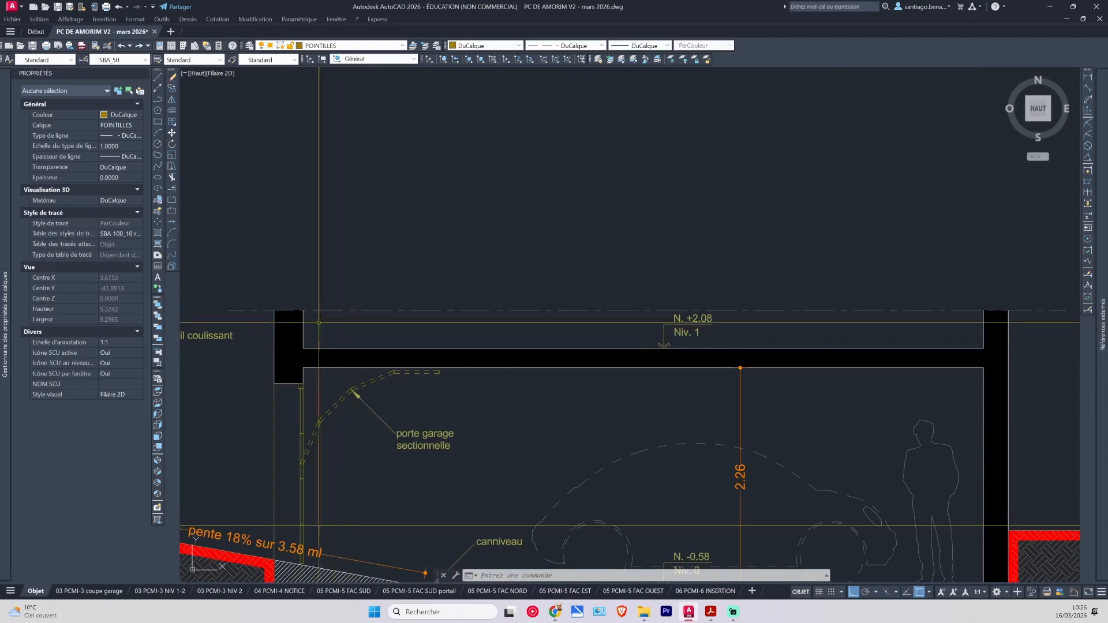
pyautogui.scroll(-4, 719, 323)
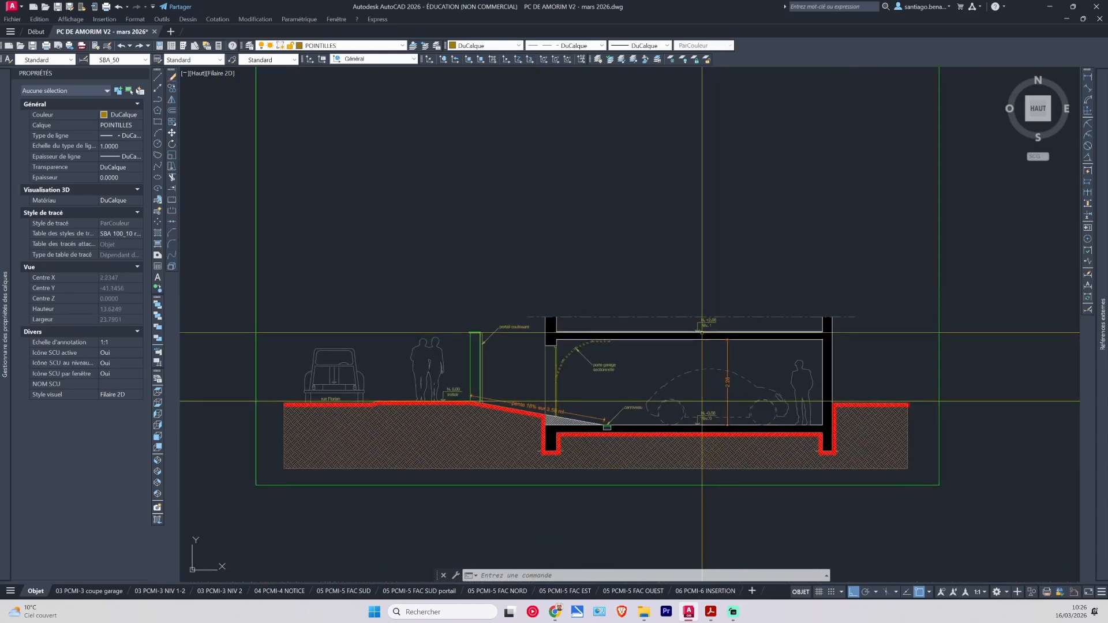
pyautogui.scroll(-4, 699, 331)
pyautogui.moveTo(699, 331)
pyautogui.mouseDown(button='middle')
pyautogui.moveTo(628, 368)
pyautogui.moveTo(624, 396)
pyautogui.mouseUp(button='middle')
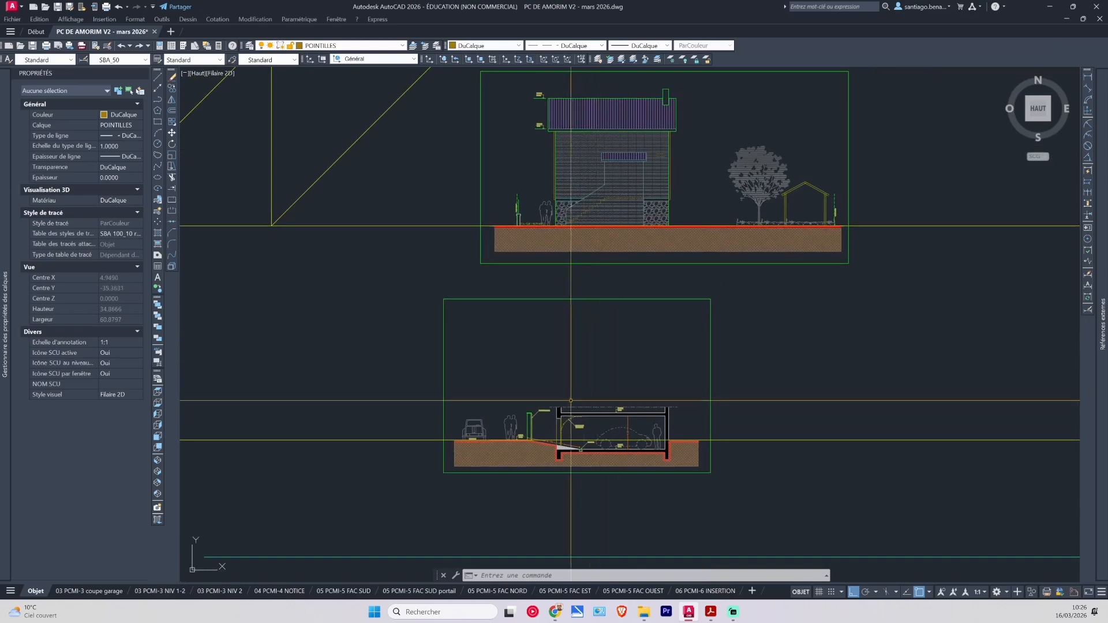
# Compare the empty area above the garage section with the facade elevation above it.
pyautogui.scroll(4, 564, 392)
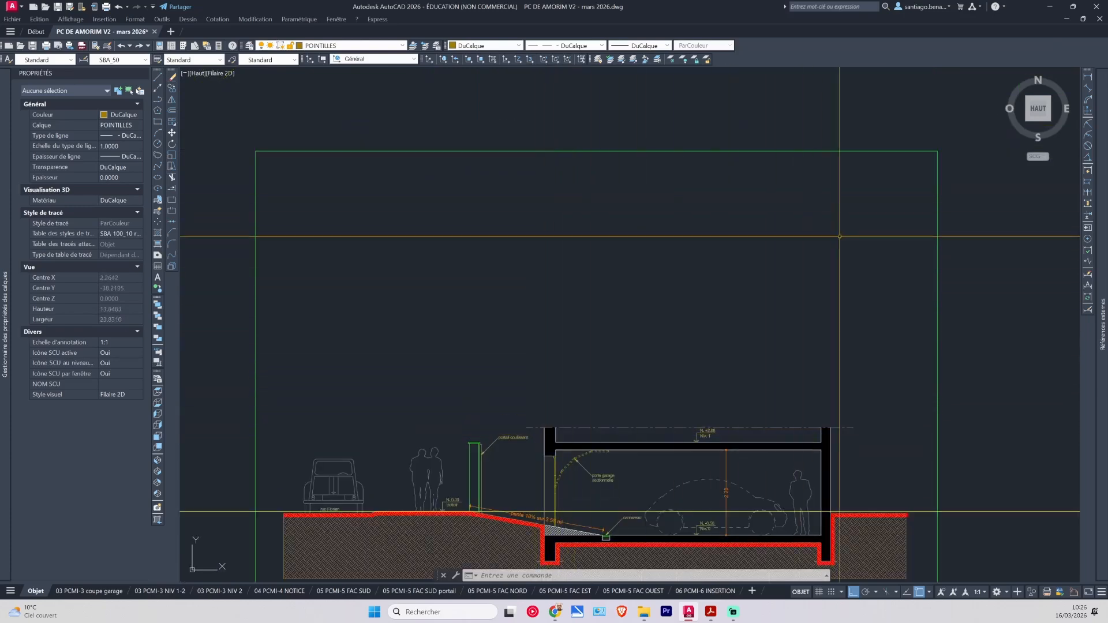
pyautogui.scroll(-4, 600, 346)
pyautogui.scroll(4, 628, 186)
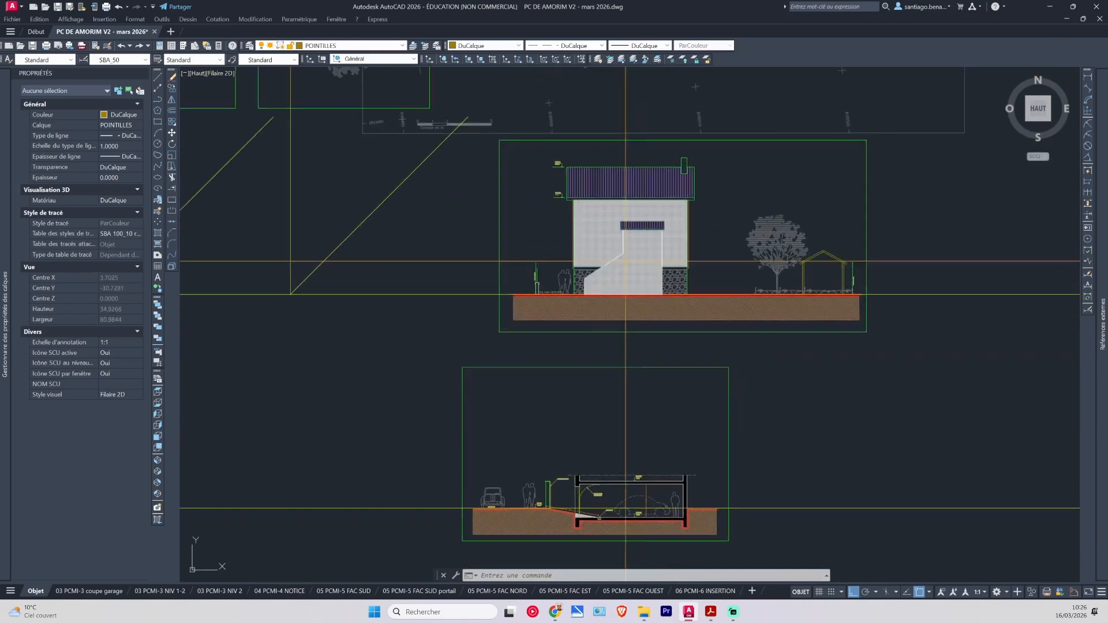
pyautogui.moveTo(628, 186); pyautogui.dragTo(525, 164, button='middle')
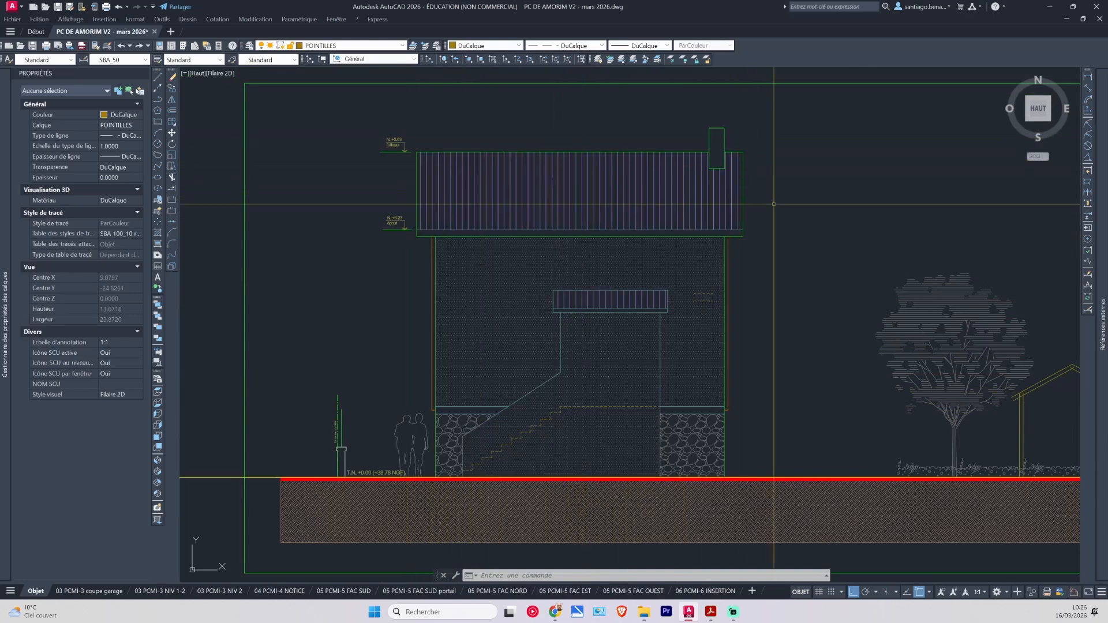
pyautogui.scroll(-6, 722, 381)
pyautogui.moveTo(721, 382); pyautogui.dragTo(704, 241, button='middle')
pyautogui.scroll(6, 648, 470)
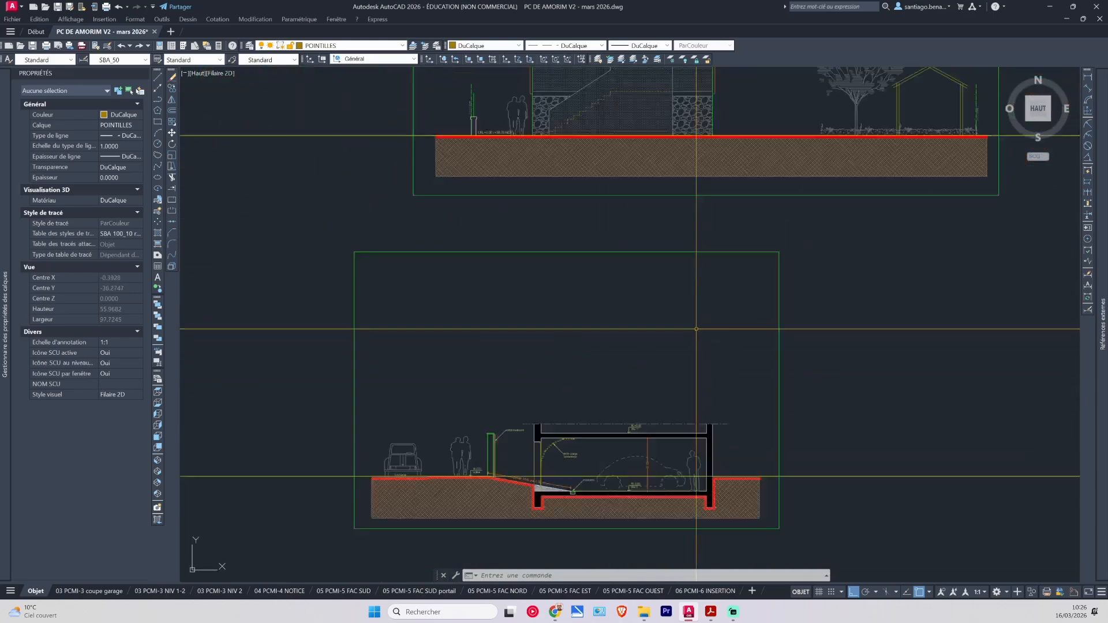
pyautogui.scroll(-4, 570, 331)
pyautogui.moveTo(570, 367); pyautogui.dragTo(572, 410, button='middle')
pyautogui.scroll(4, 523, 327)
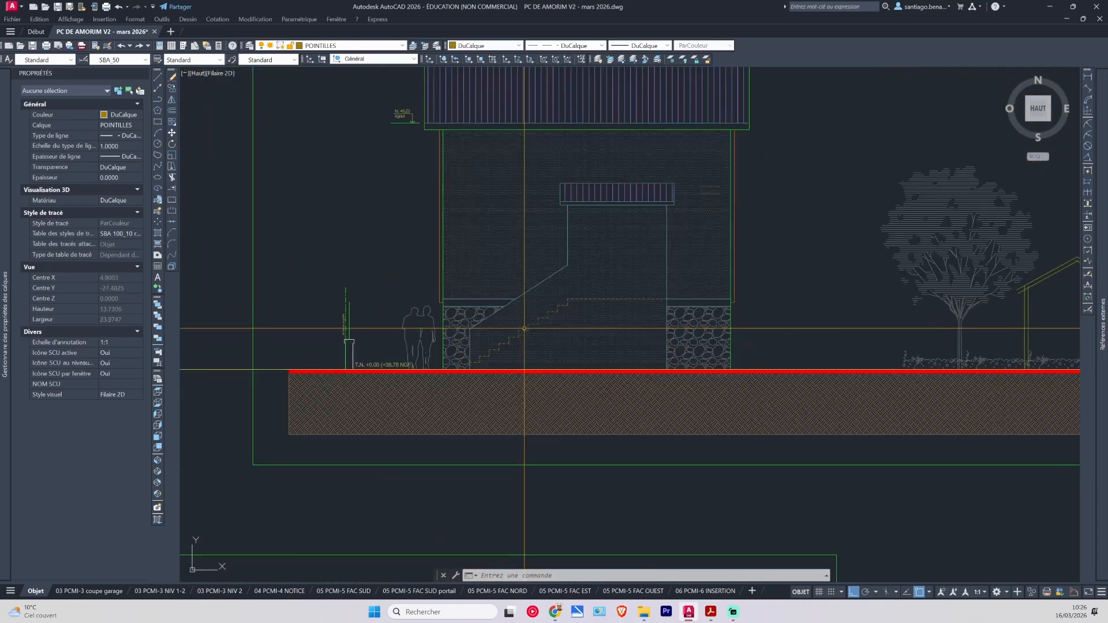
pyautogui.moveTo(510, 302); pyautogui.dragTo(509, 397, button='middle')
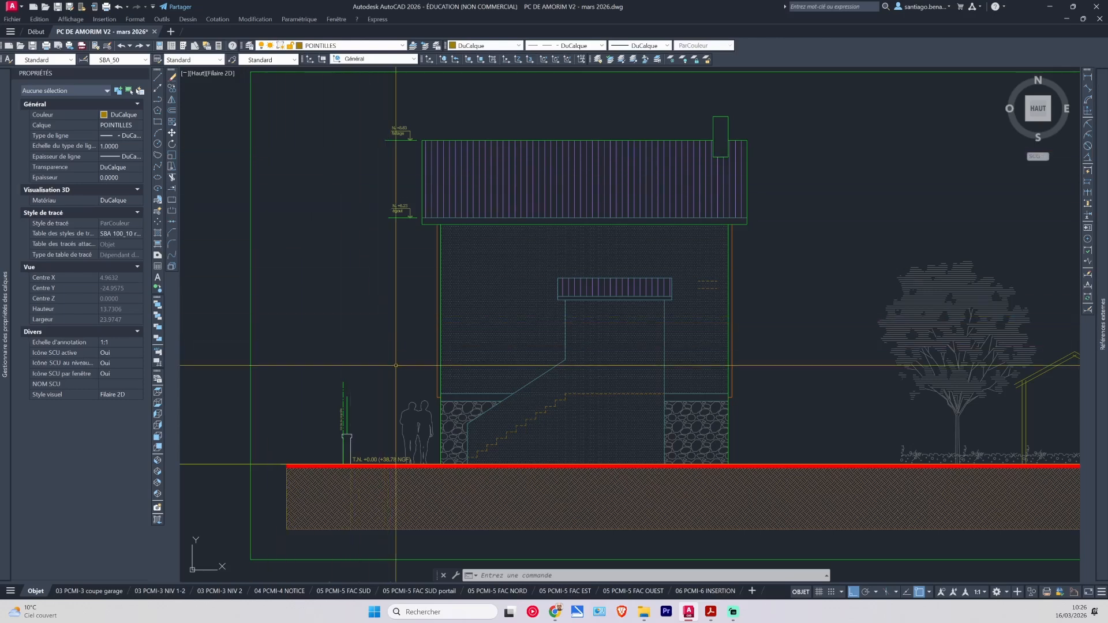
# Draw lines up the facade's left wall from ground level to the cladding's lower edge and out to its outer corner.
pyautogui.press('Return')
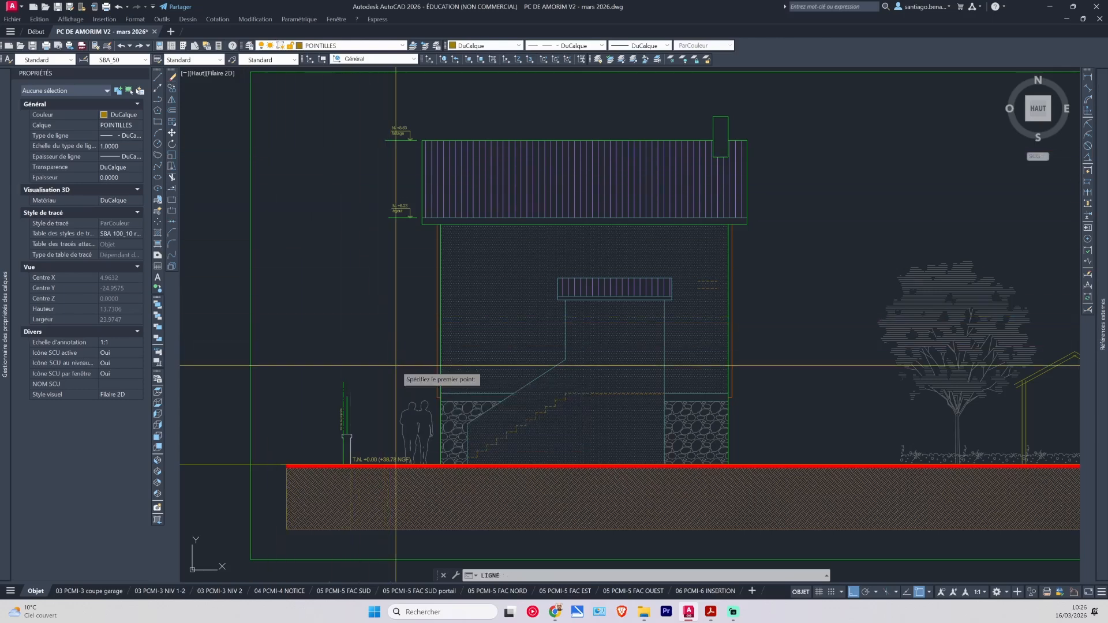
pyautogui.scroll(8, 459, 445)
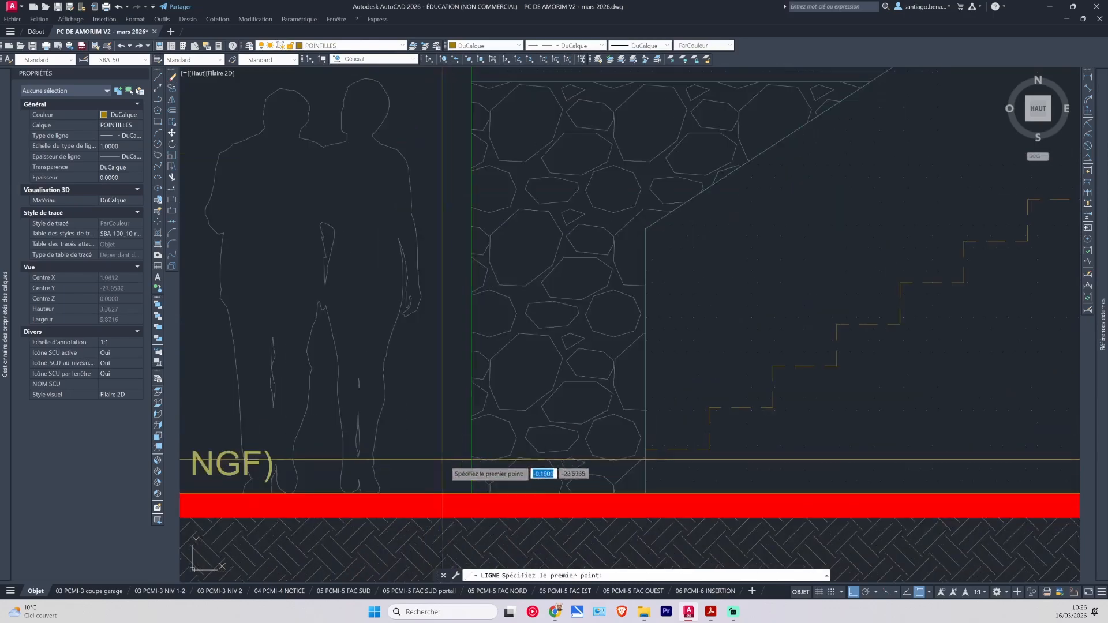
pyautogui.scroll(-4, 458, 296)
pyautogui.scroll(2, 463, 264)
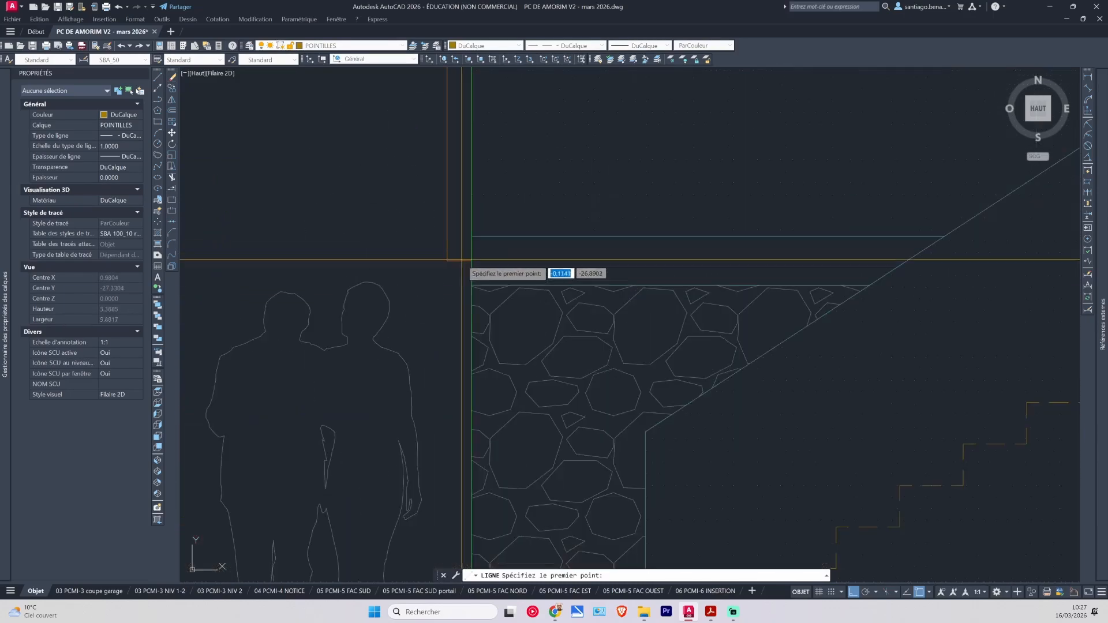
pyautogui.scroll(2, 470, 270)
pyautogui.moveTo(469, 270); pyautogui.dragTo(470, 221, button='middle')
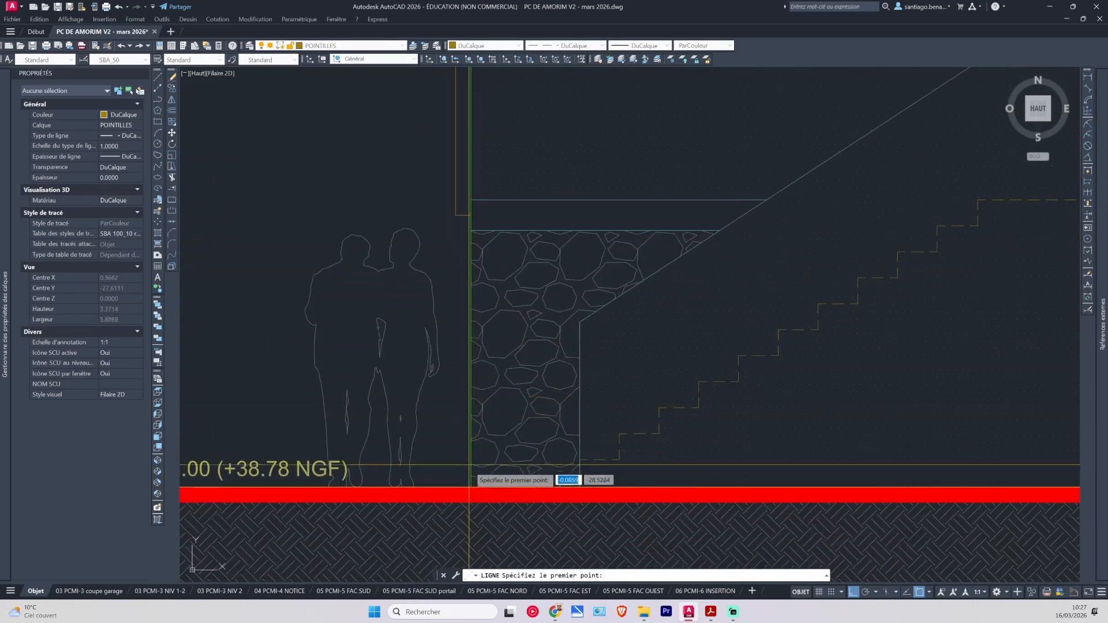
pyautogui.click(471, 486)
pyautogui.click(471, 215)
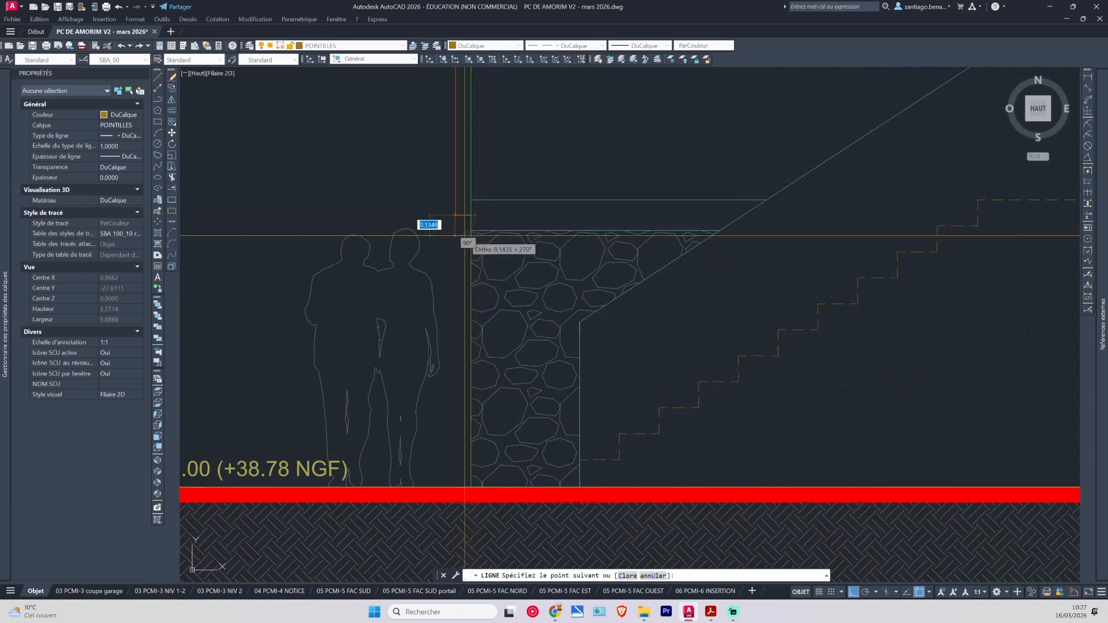
pyautogui.scroll(4, 461, 224)
pyautogui.hotkey('ctrl', 'z')
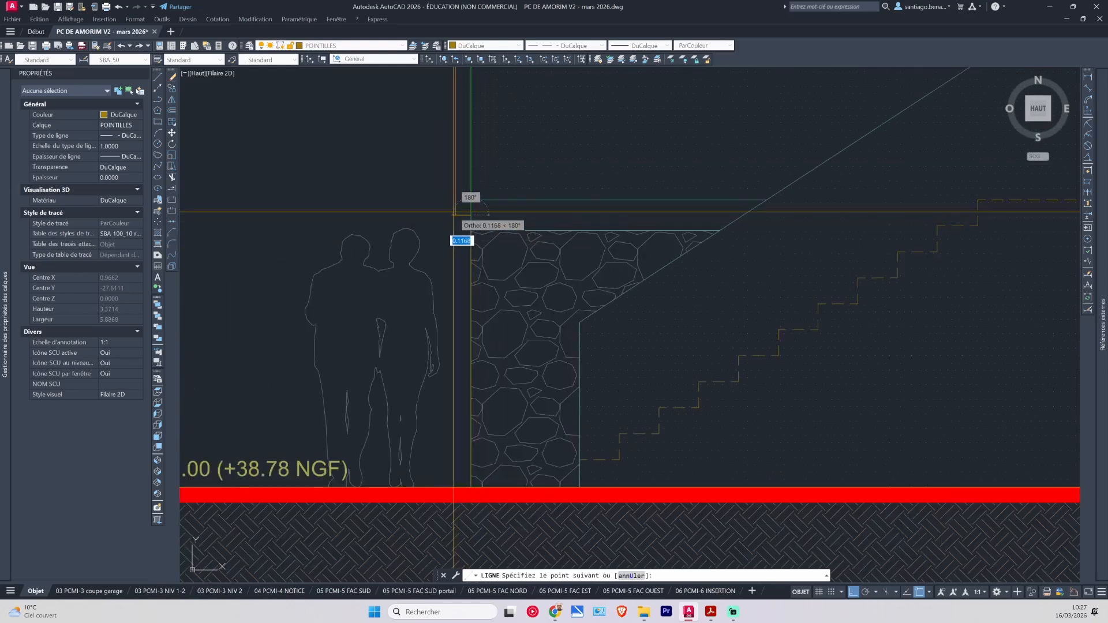
pyautogui.click(456, 215)
# Continue the outline up the left cladding edge, out along the eave overhang and up to the roof's left ridge corner.
pyautogui.scroll(-6, 469, 196)
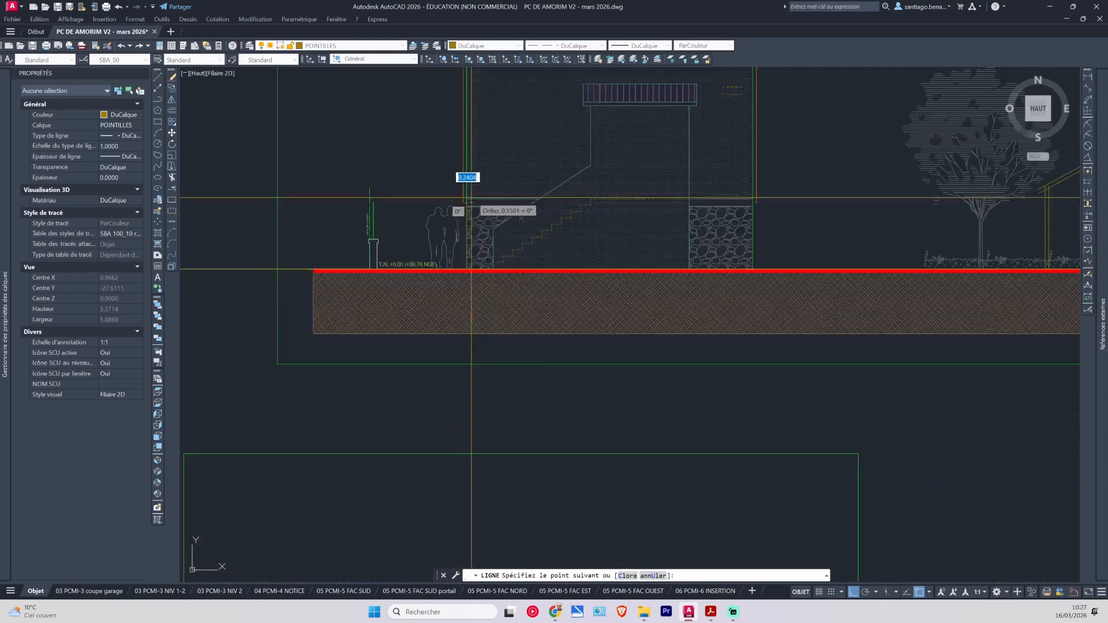
pyautogui.moveTo(470, 196); pyautogui.dragTo(452, 329, button='middle')
pyautogui.scroll(2, 449, 173)
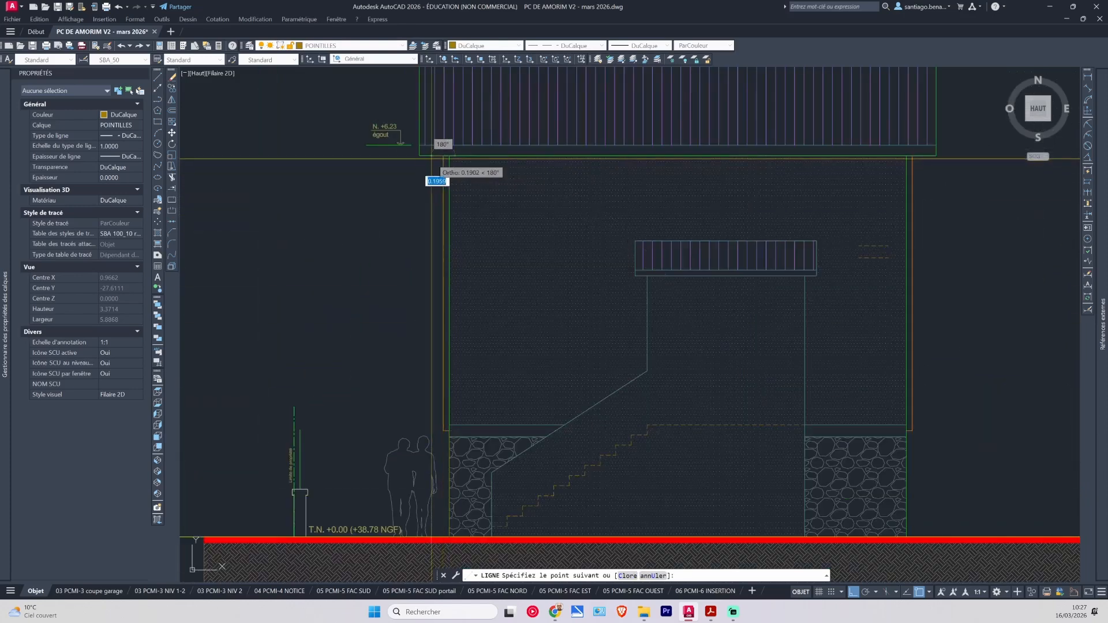
pyautogui.moveTo(433, 165); pyautogui.dragTo(424, 364, button='middle')
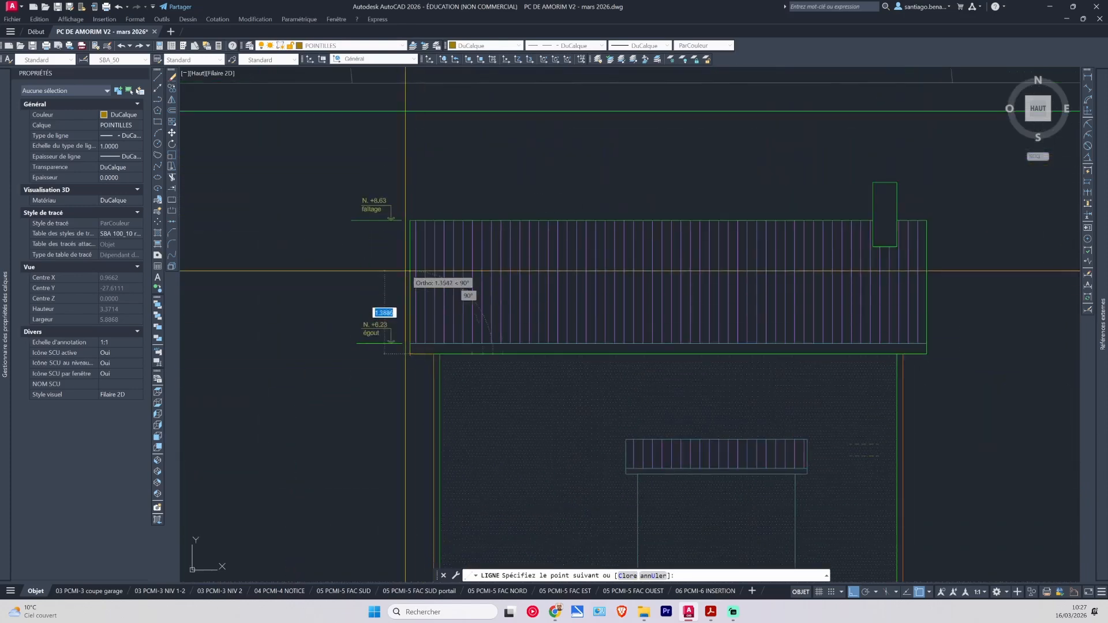
pyautogui.click(410, 220)
# Continue the outline along the ridge to the roof's right corner and down to the bottom of the right eave.
pyautogui.scroll(4, 878, 235)
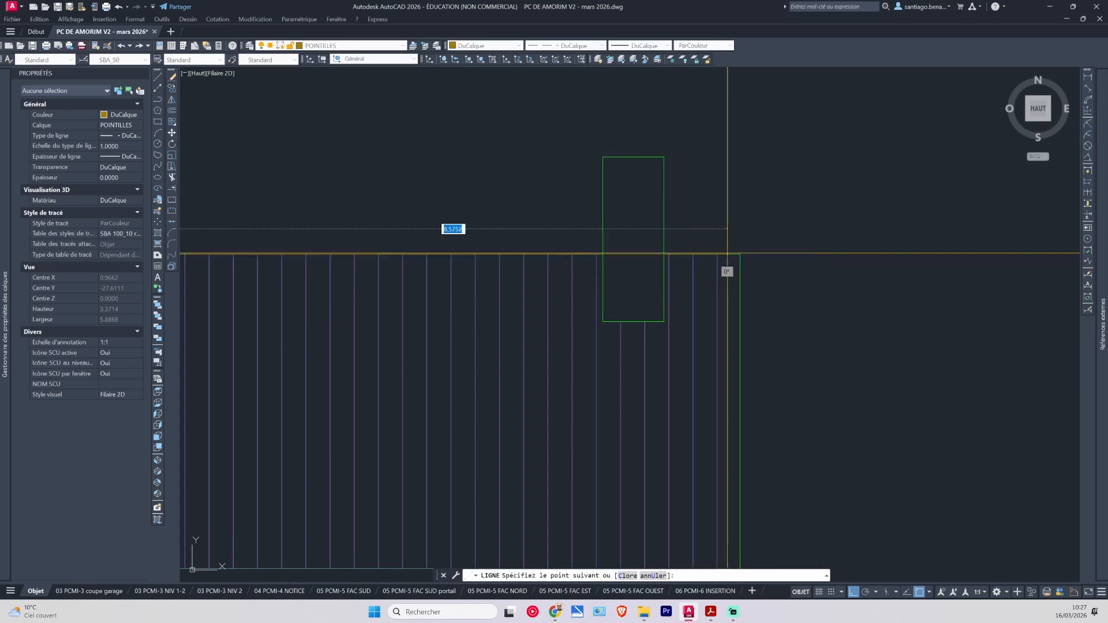
pyautogui.click(740, 254)
pyautogui.scroll(-3, 762, 322)
pyautogui.scroll(3, 715, 271)
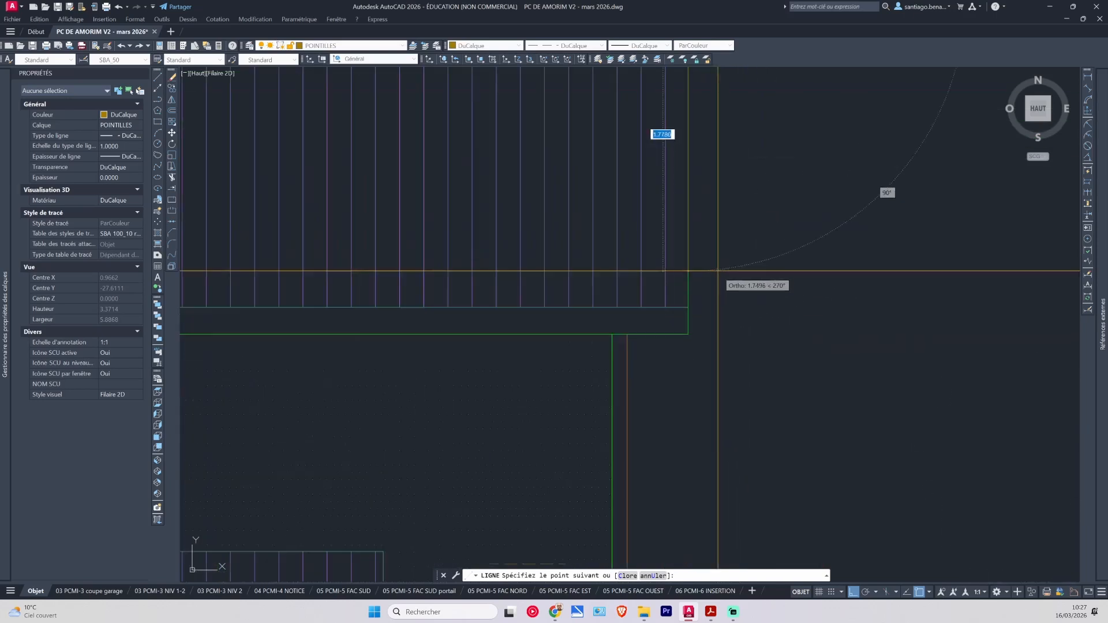
pyautogui.click(687, 334)
# Finish the outline in to the right cladding, down its edge, back to the wall and down to the ground, dismissing the external information notice.
pyautogui.scroll(-3, 663, 260)
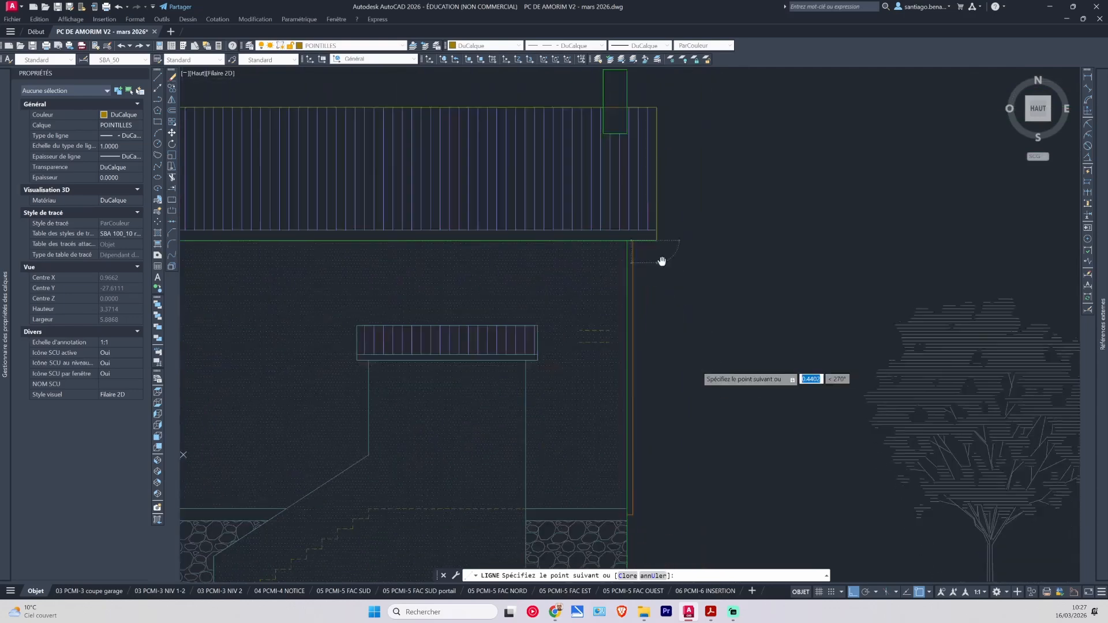
pyautogui.scroll(2, 639, 228)
pyautogui.click(628, 214)
pyautogui.scroll(-2, 641, 243)
pyautogui.scroll(2, 641, 323)
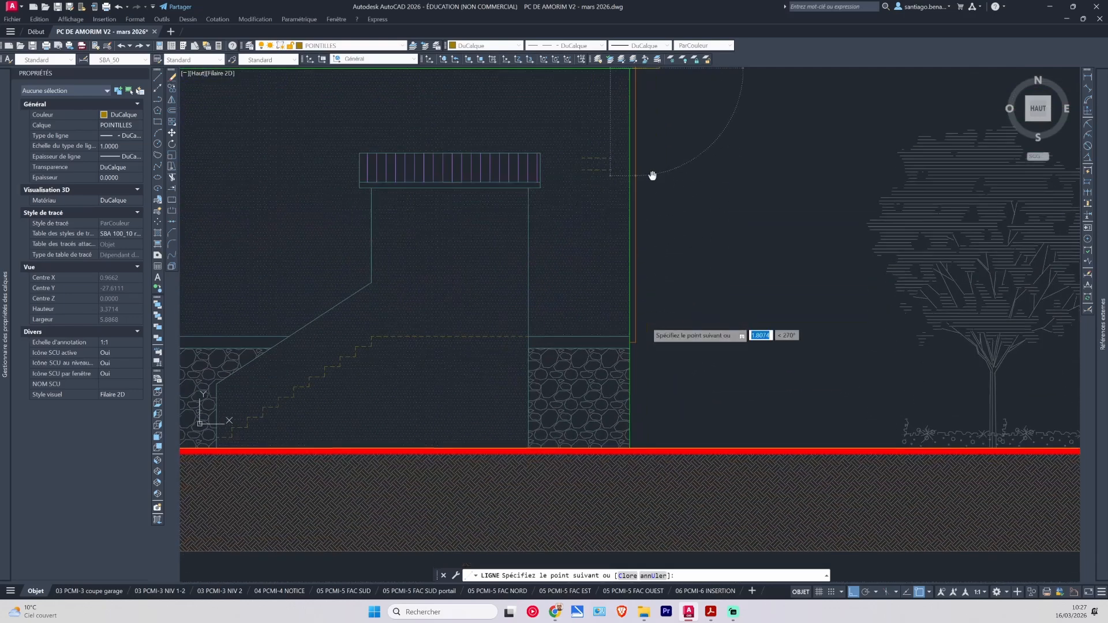
pyautogui.click(635, 342)
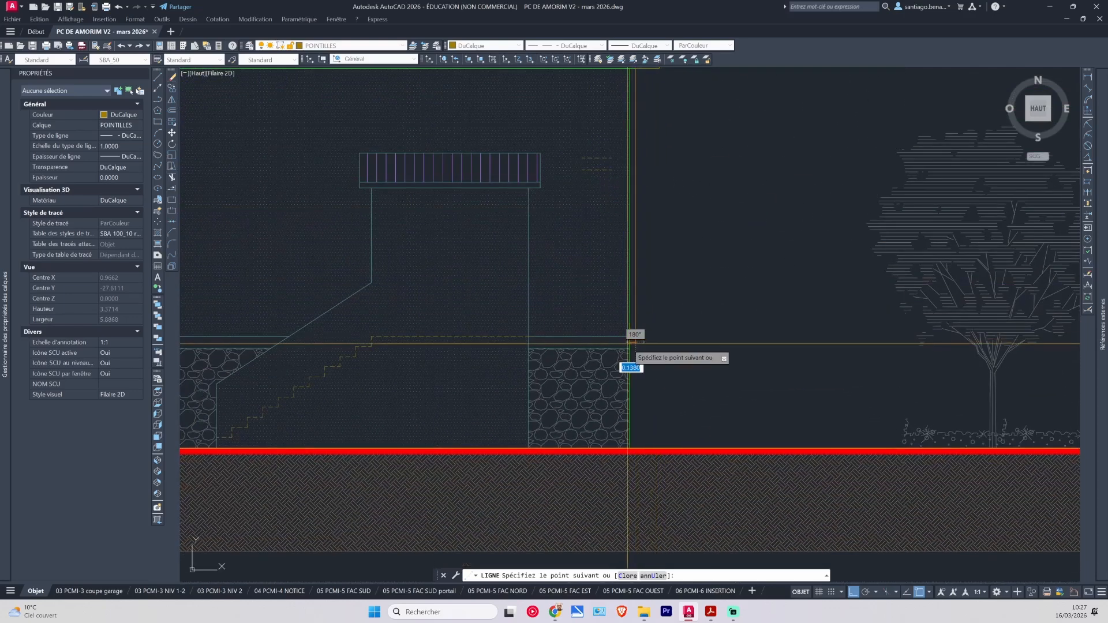
pyautogui.moveTo(632, 382); pyautogui.dragTo(657, 259, button='middle')
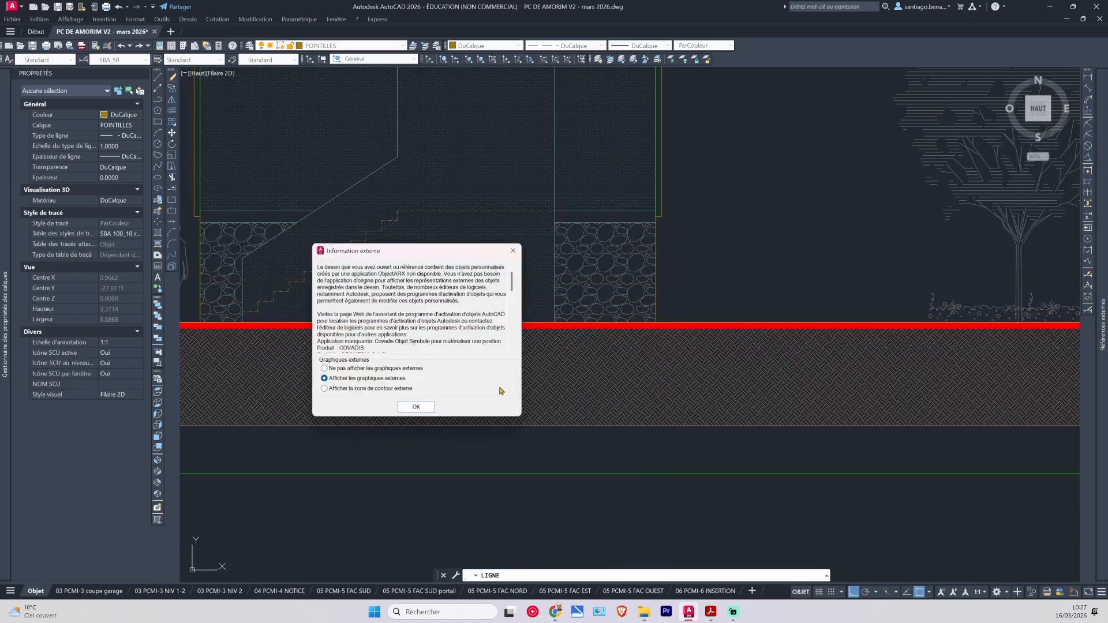
pyautogui.click(424, 410)
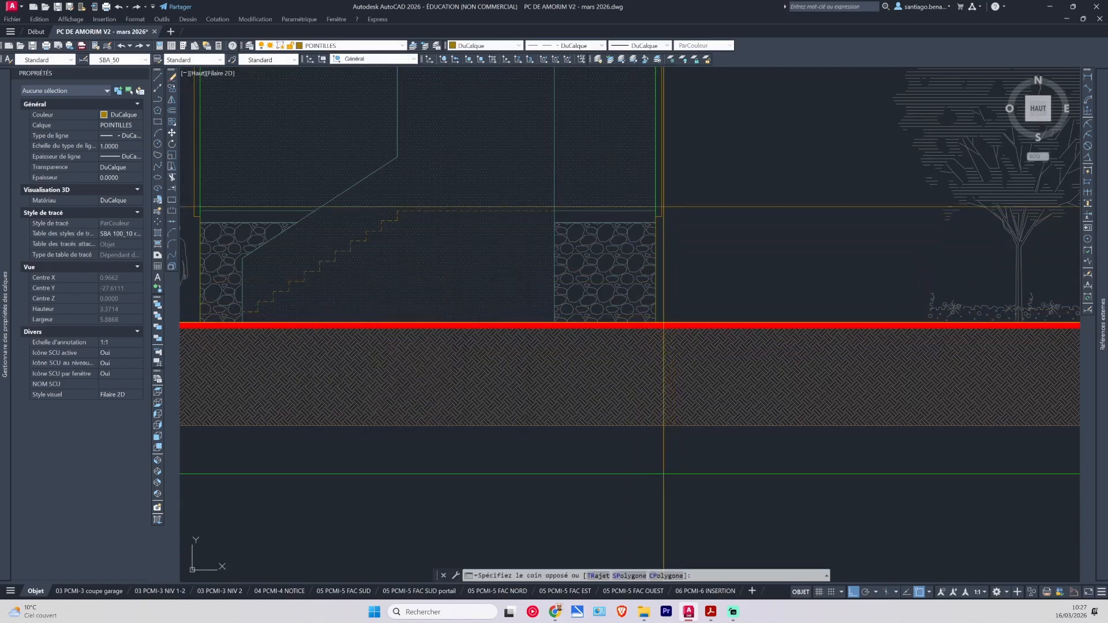
# Isolate the POINTILLES layer by picking the outline's lower right wall line.
pyautogui.click(656, 232)
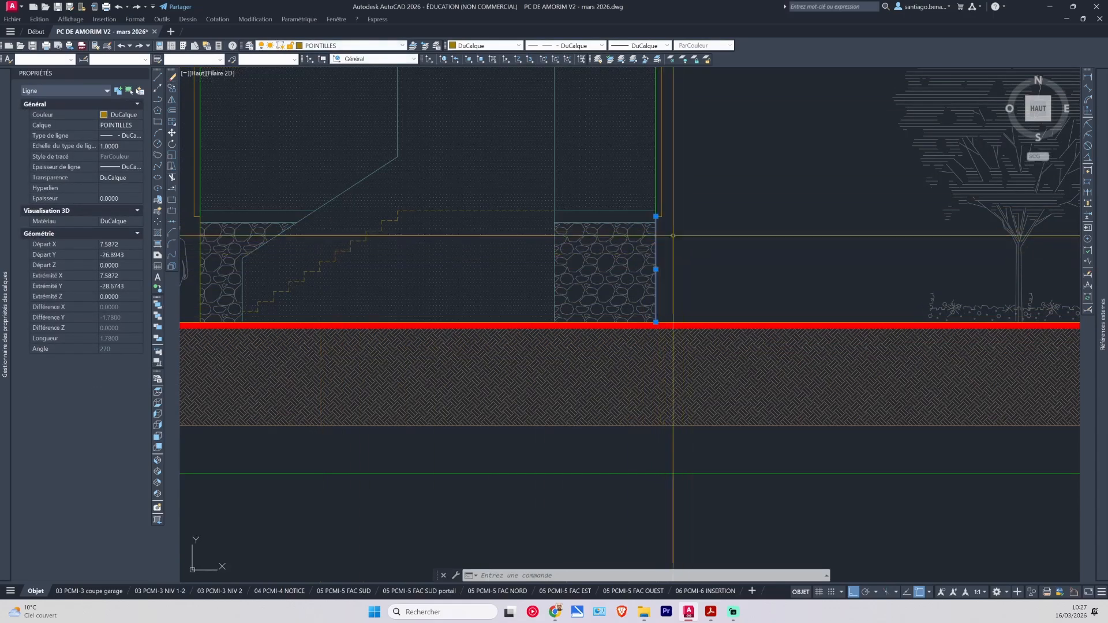
pyautogui.moveTo(681, 239)
pyautogui.mouseDown(button='middle')
pyautogui.moveTo(753, 363)
pyautogui.moveTo(826, 417)
pyautogui.mouseUp(button='middle')
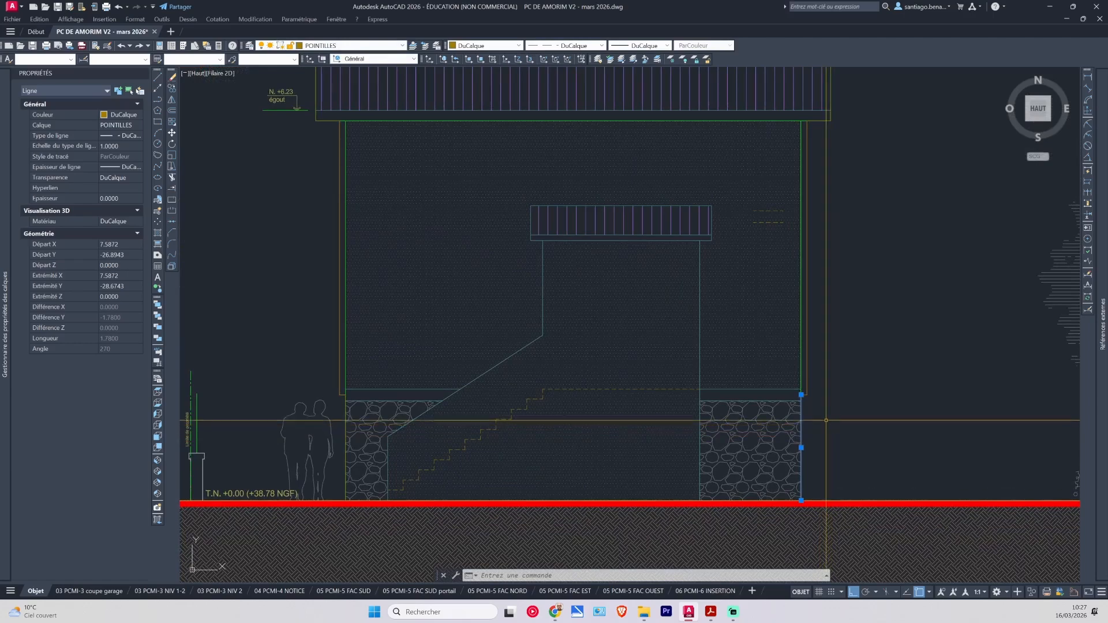
pyautogui.press('Escape')
pyautogui.scroll(-4, 802, 404)
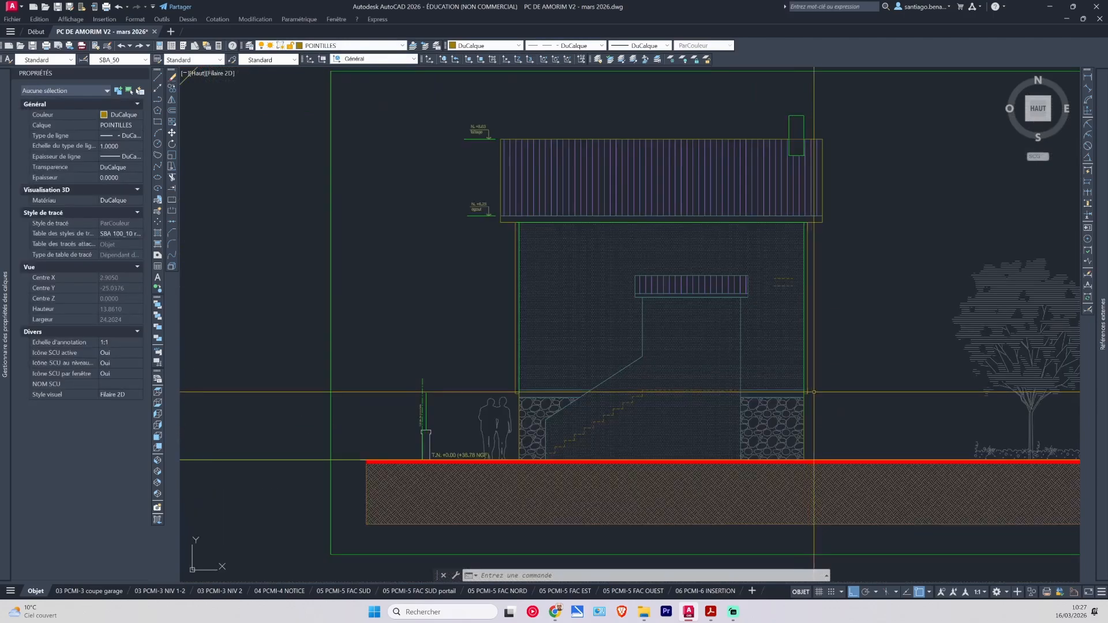
pyautogui.scroll(2, 756, 414)
pyautogui.moveTo(756, 414); pyautogui.dragTo(710, 426, button='middle')
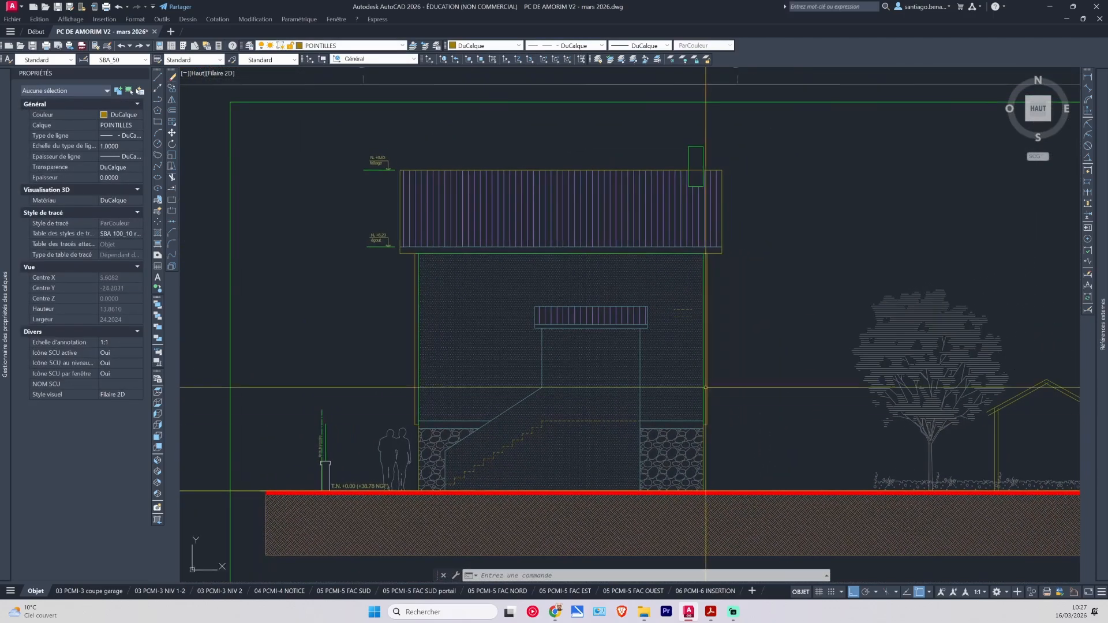
pyautogui.click(703, 433)
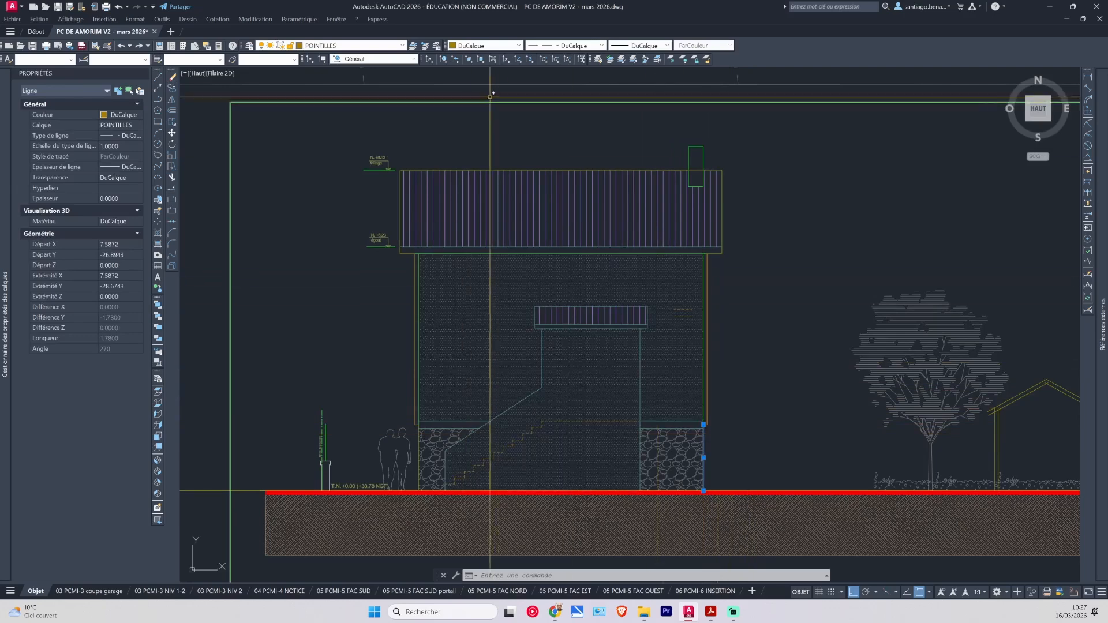
pyautogui.click(622, 60)
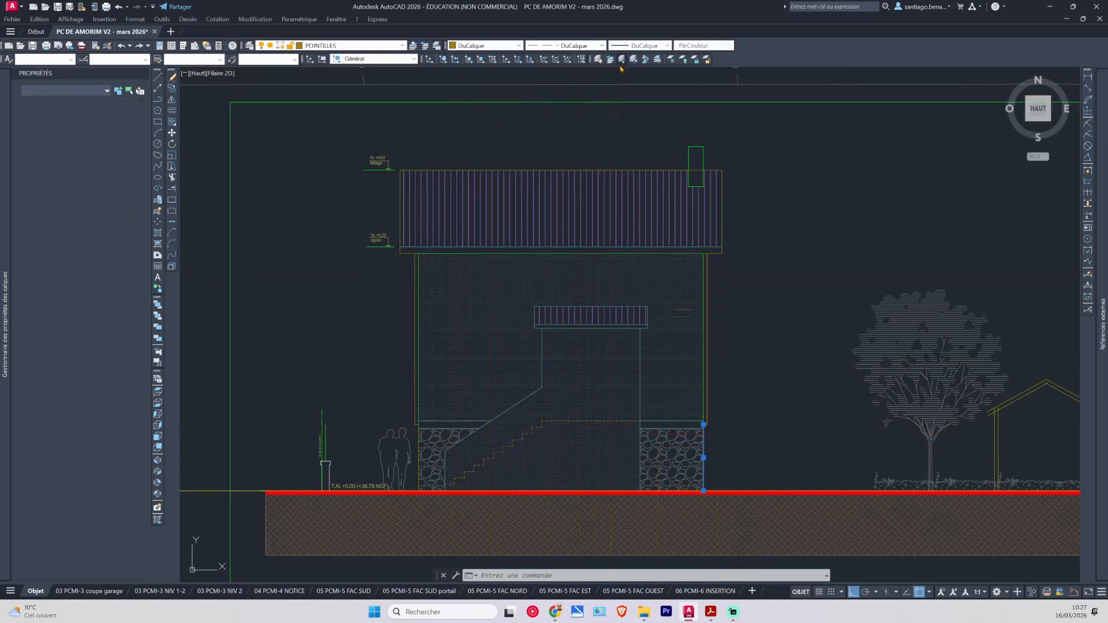
# Check whether the outline's lower right and lower left wall segments are separate lines, clearing each selection.
pyautogui.click(665, 401)
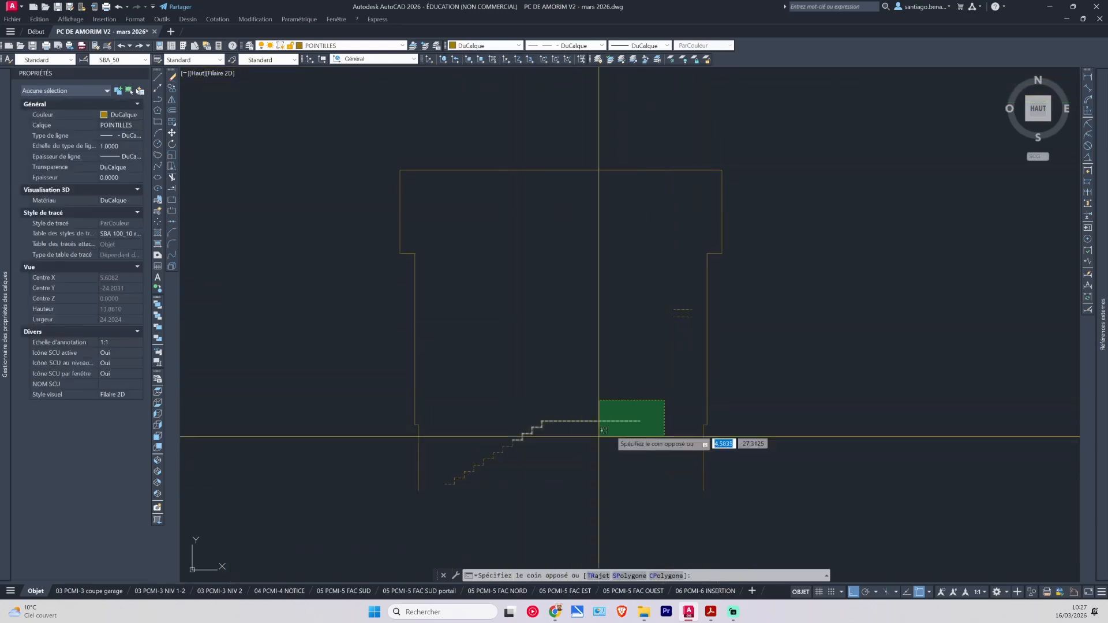
pyautogui.press('Escape')
pyautogui.click(613, 412)
pyautogui.press('Escape')
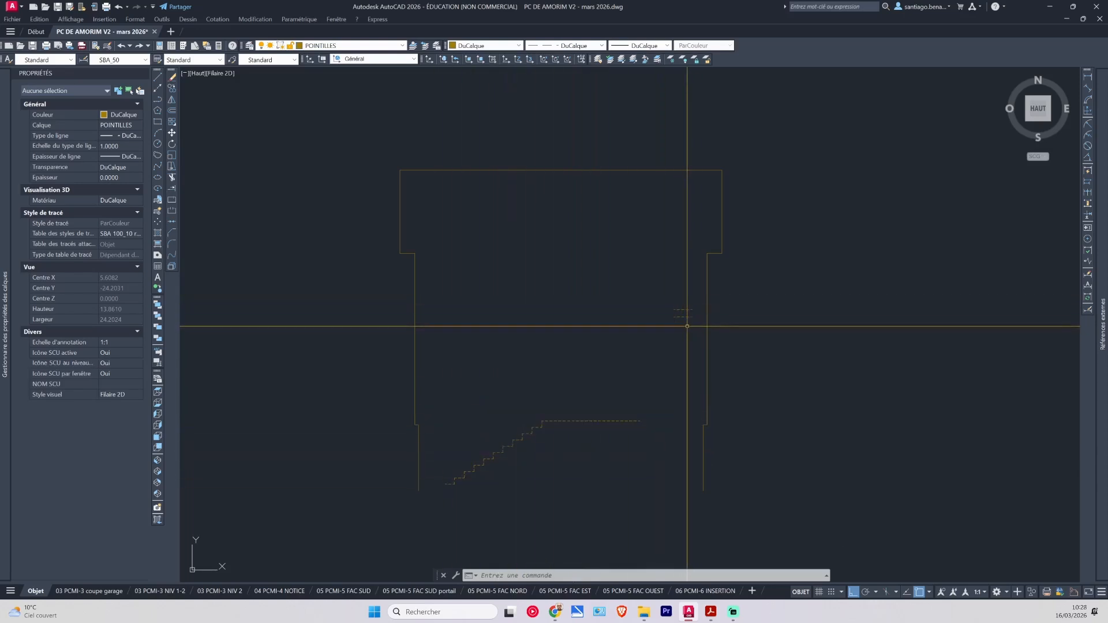
pyautogui.click(704, 447)
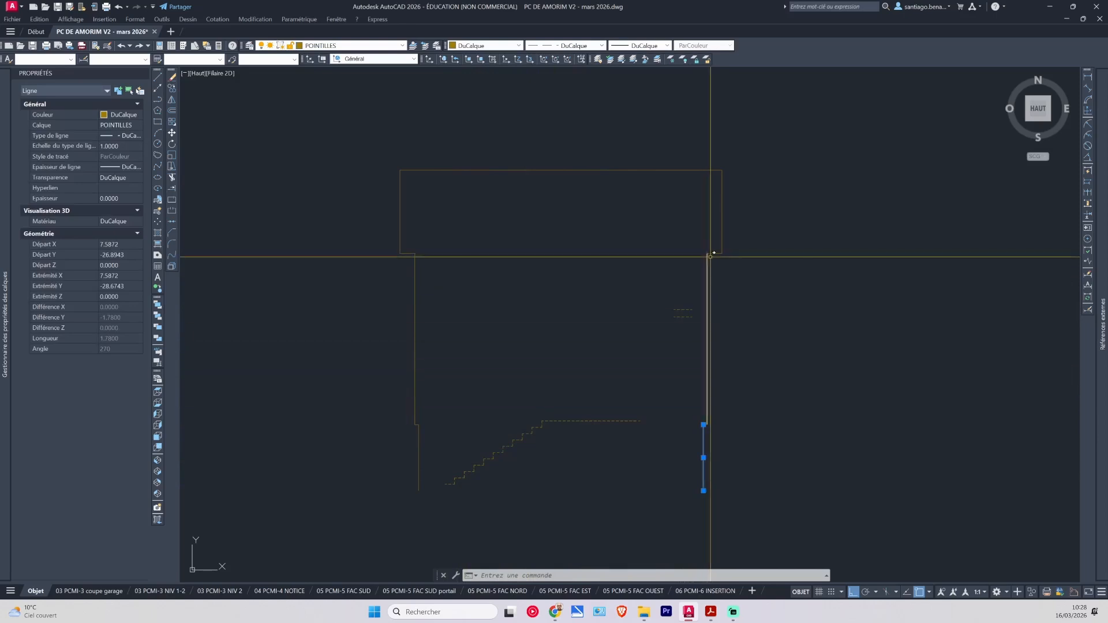
pyautogui.press('Escape')
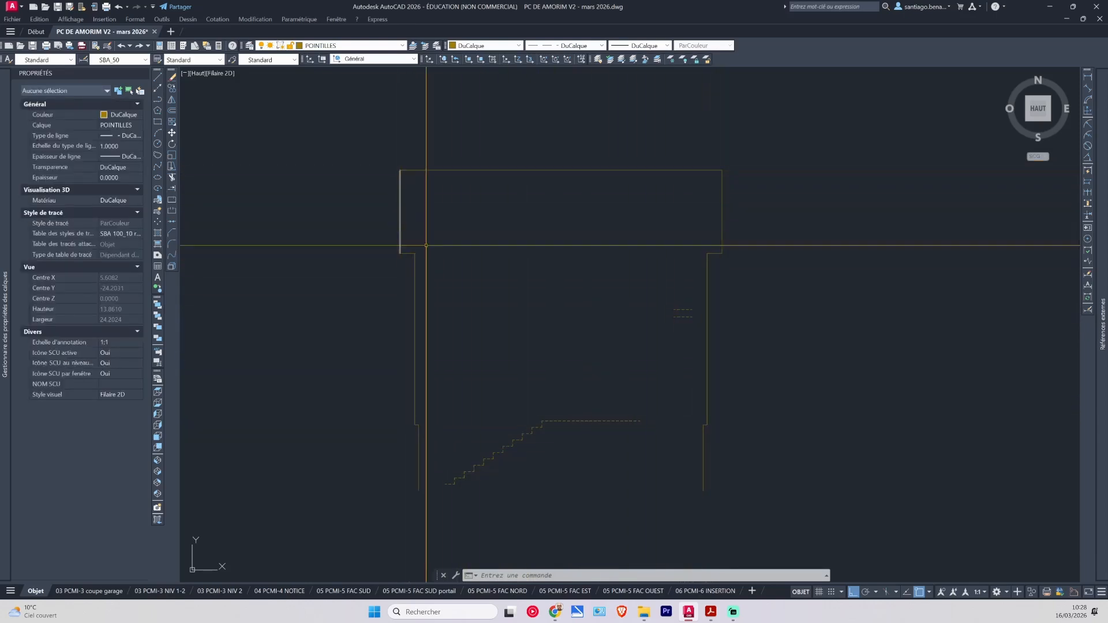
pyautogui.click(419, 476)
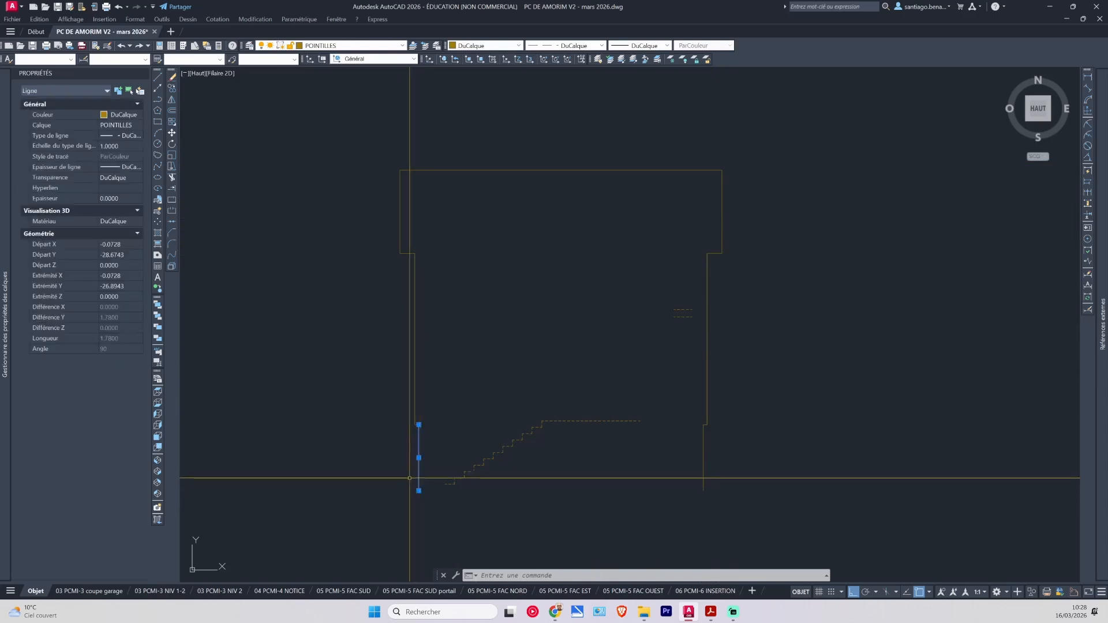
pyautogui.press('Escape')
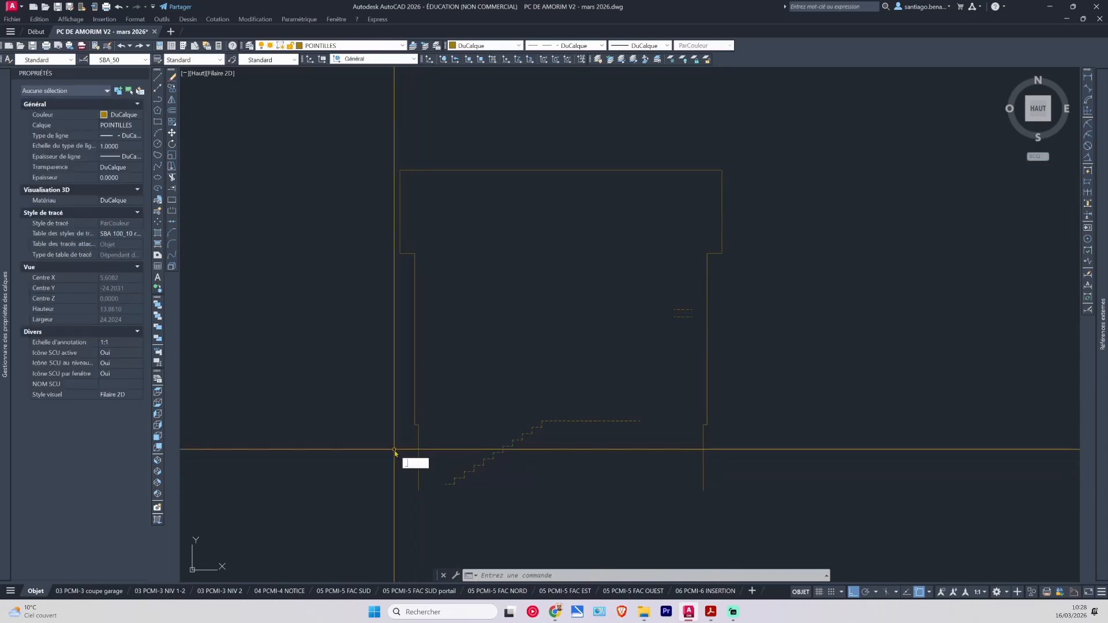
# Convert the lower left wall line to a polyline with PEDIT, join all other outline segments to it, and check the joined result.
pyautogui.write('m')
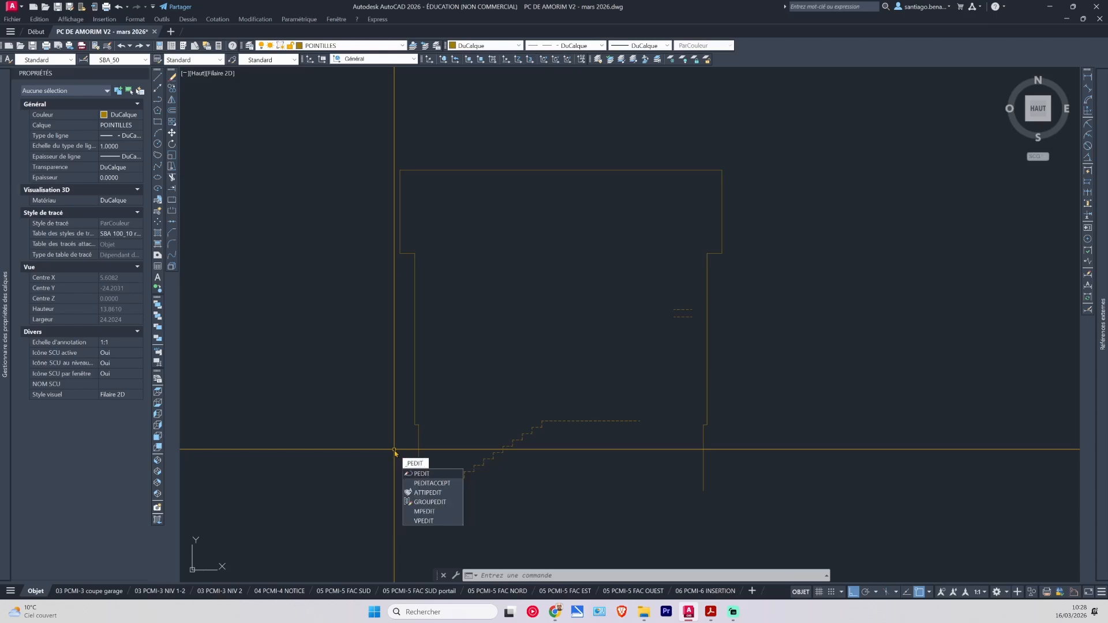
pyautogui.press('Return')
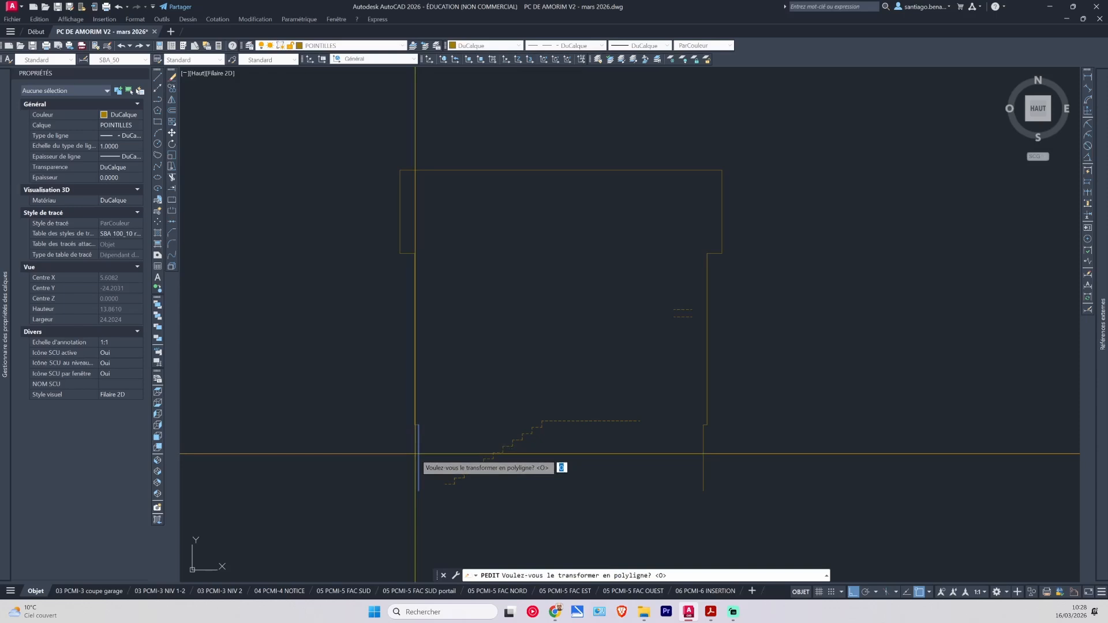
pyautogui.press('Return')
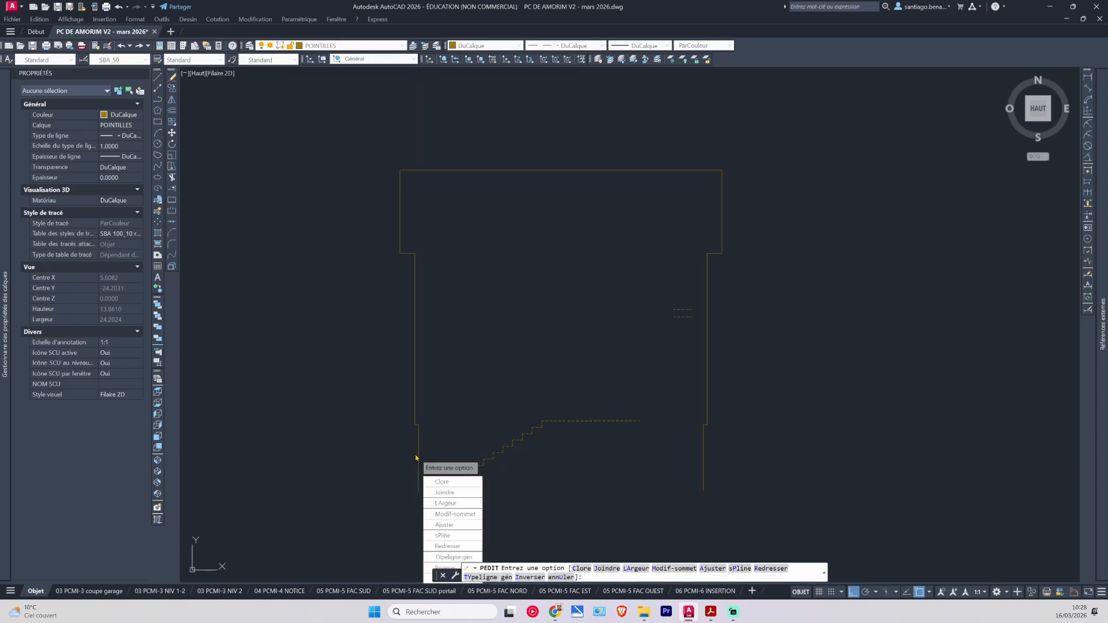
pyautogui.click(443, 493)
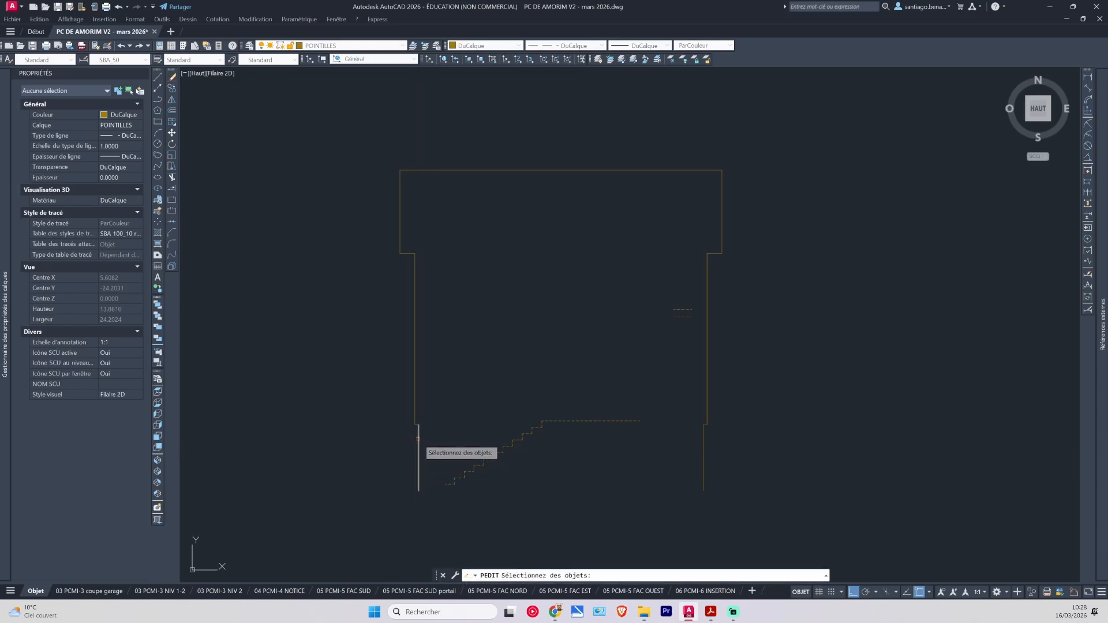
pyautogui.click(436, 153)
pyautogui.click(378, 454)
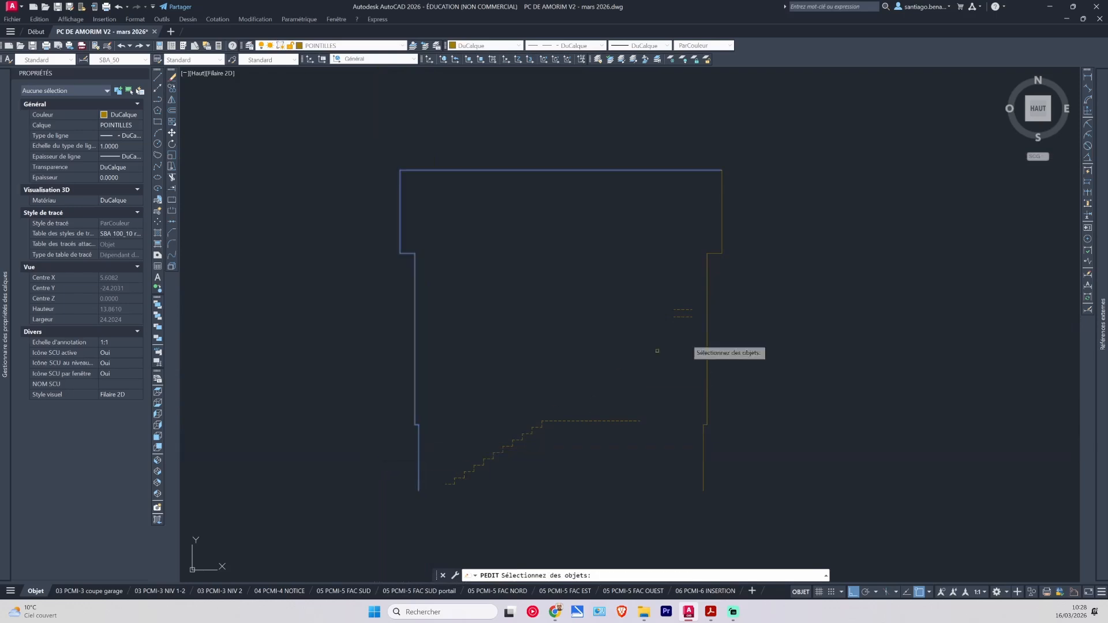
pyautogui.click(778, 146)
pyautogui.click(700, 491)
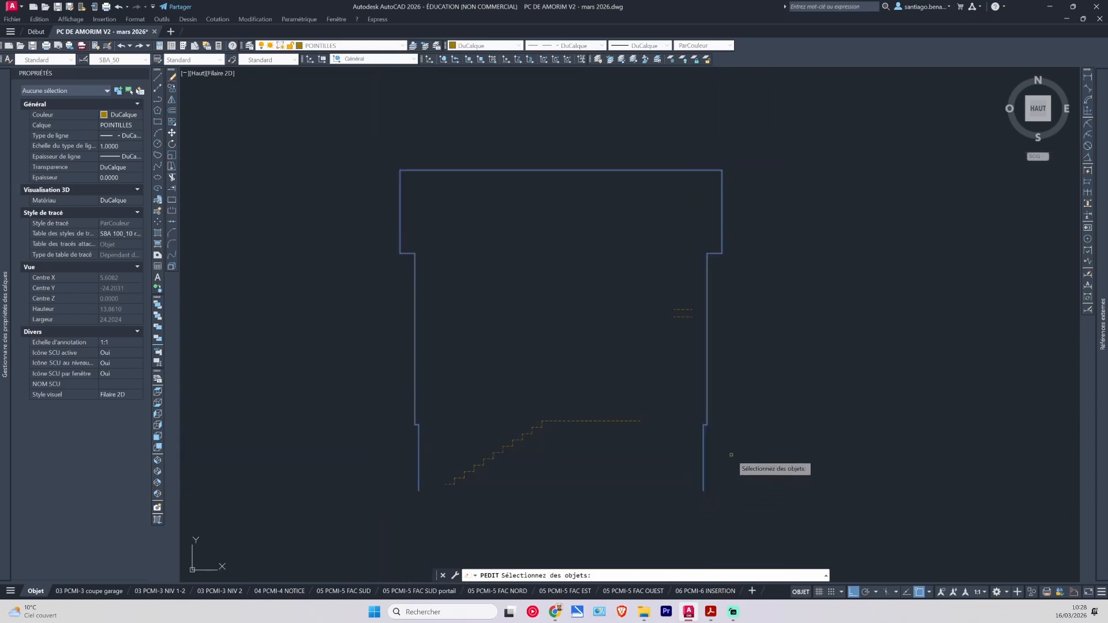
pyautogui.press('Return')
pyautogui.press('Return')
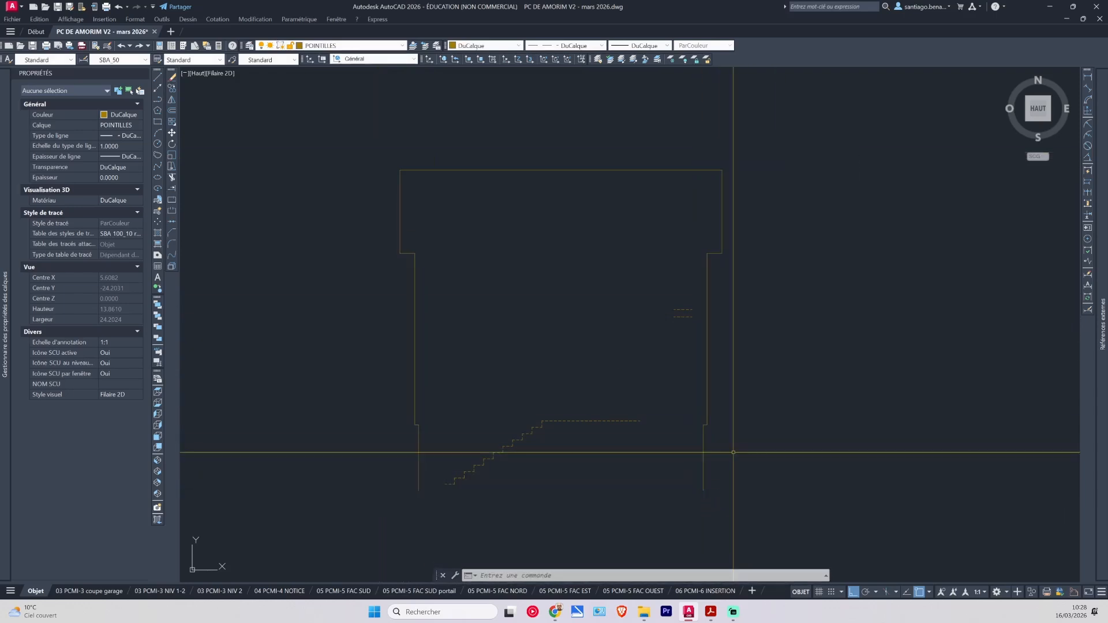
pyautogui.click(705, 442)
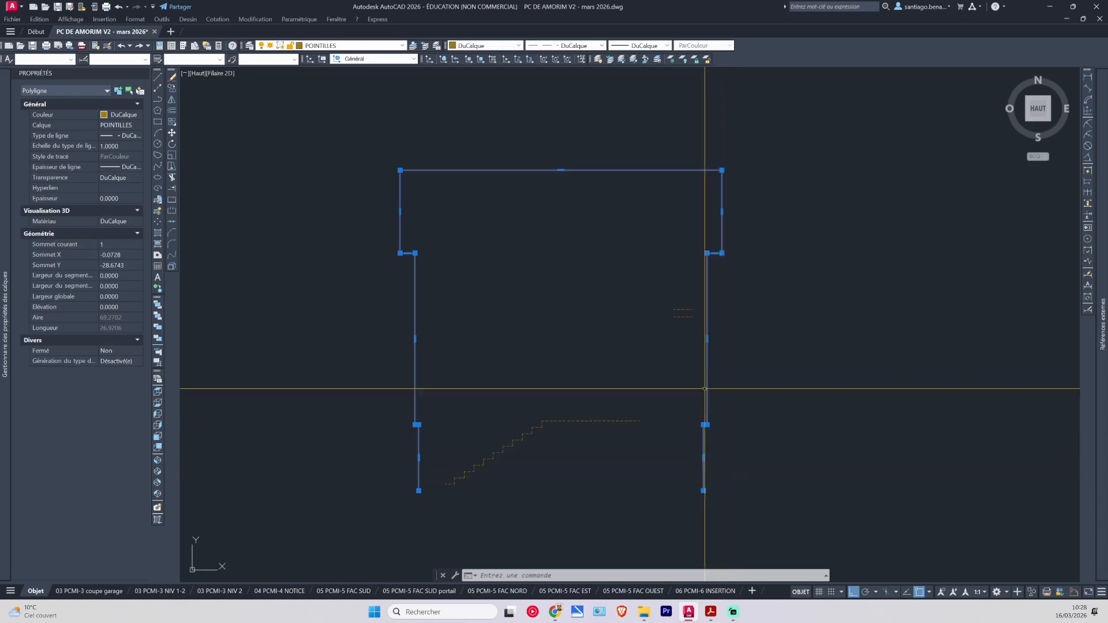
pyautogui.press('Escape')
# Turn all the drawing's layers back on.
pyautogui.scroll(-4, 623, 218)
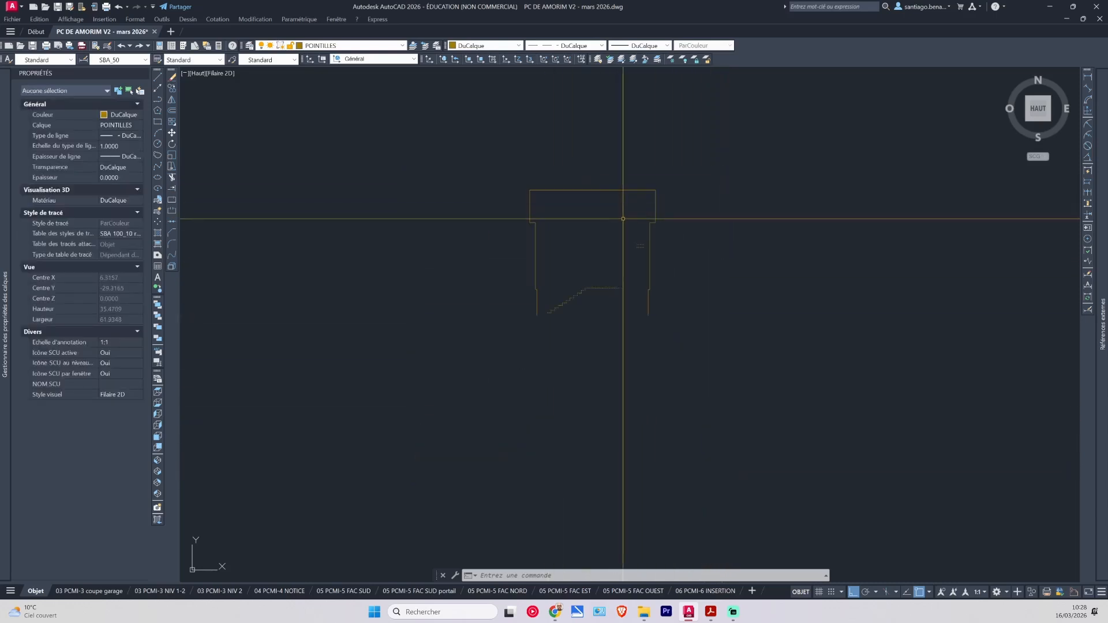
pyautogui.scroll(4, 598, 231)
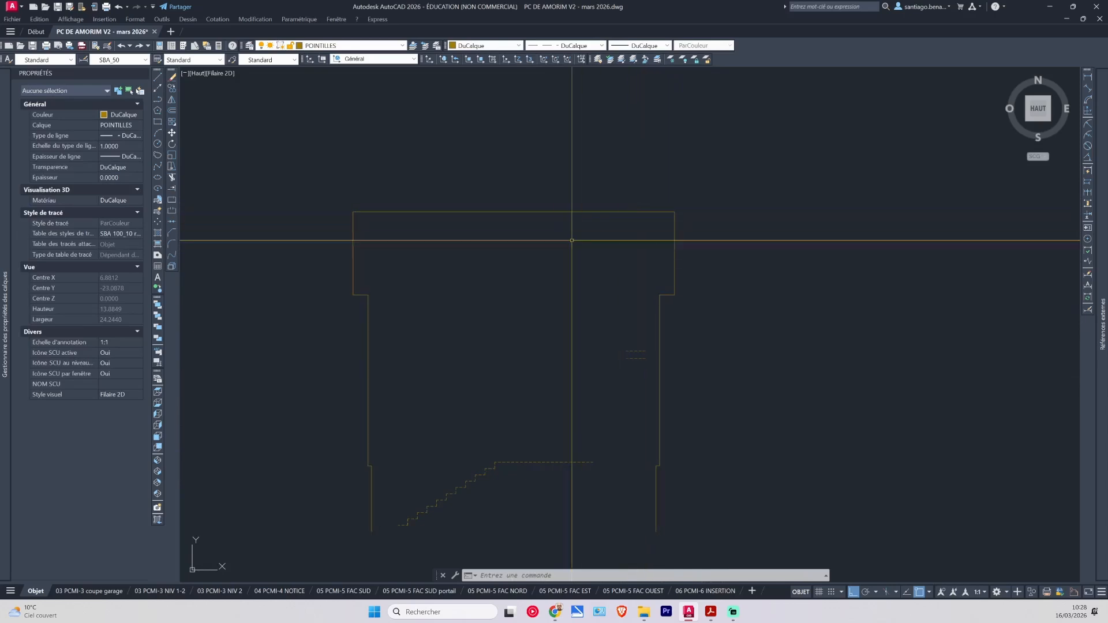
pyautogui.moveTo(10, 260)
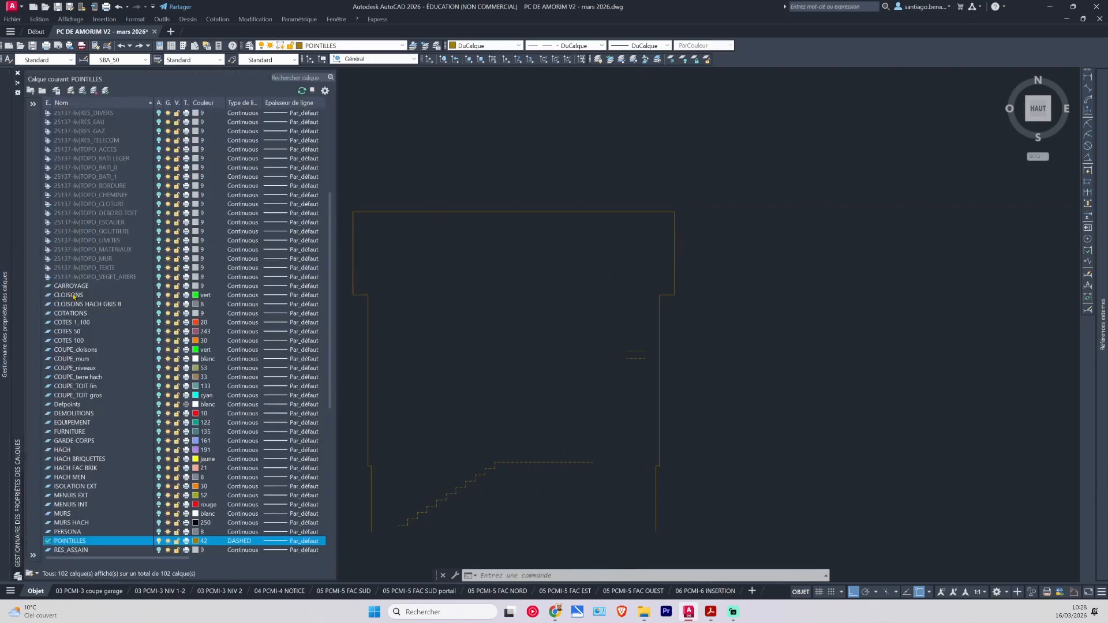
pyautogui.hotkey('ctrl', 'a')
pyautogui.click(159, 304)
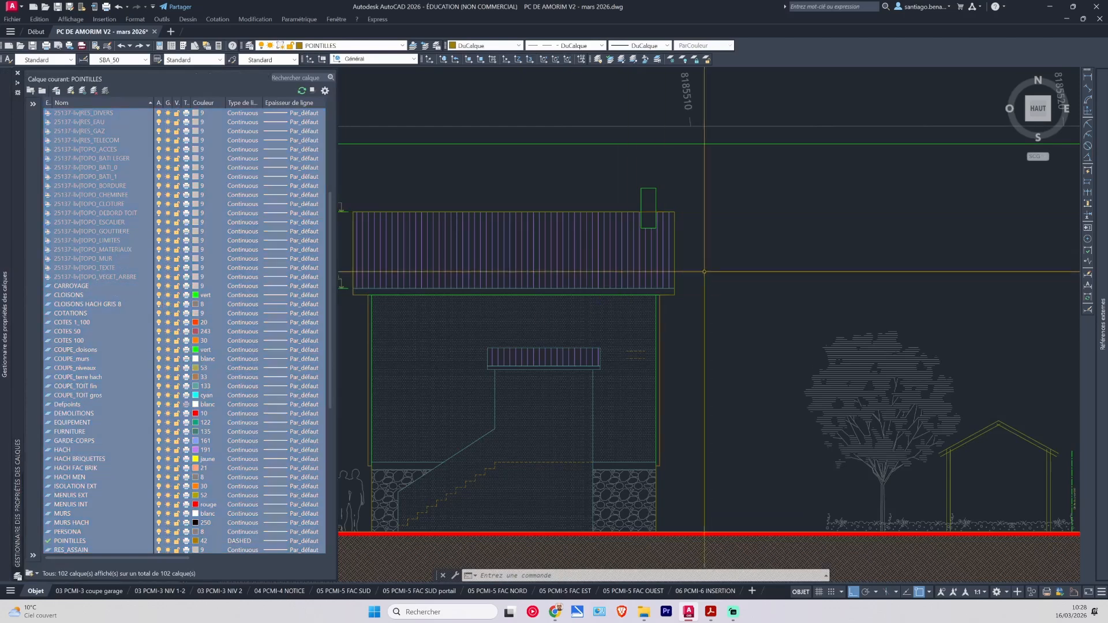
# Add a vertex to the outline polyline where the ridge meets the chimney's left side.
pyautogui.click(646, 213)
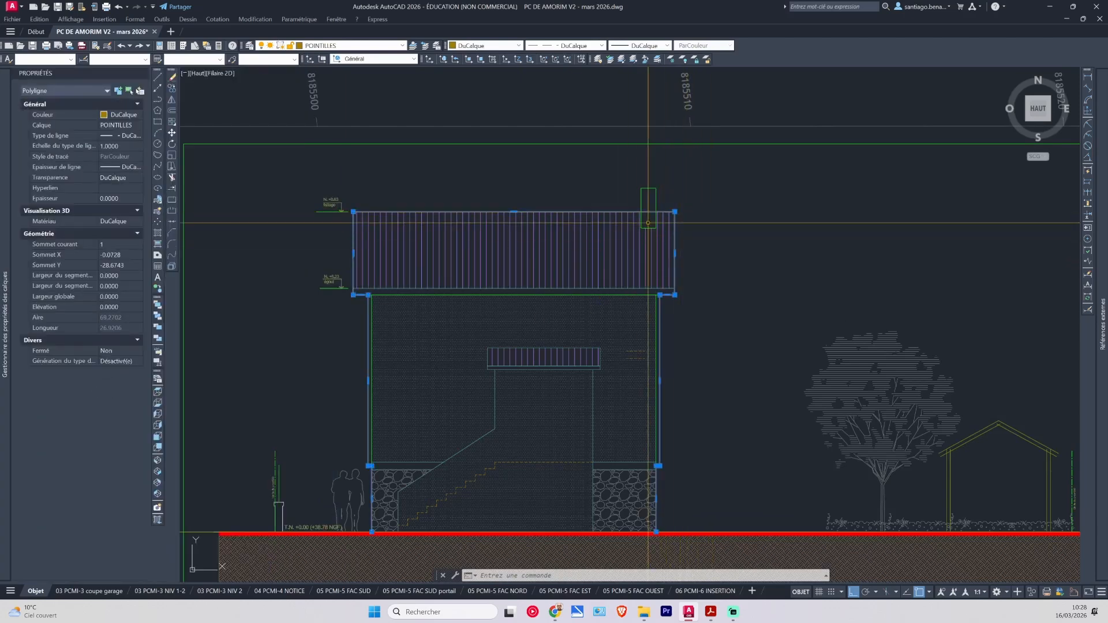
pyautogui.scroll(4, 635, 202)
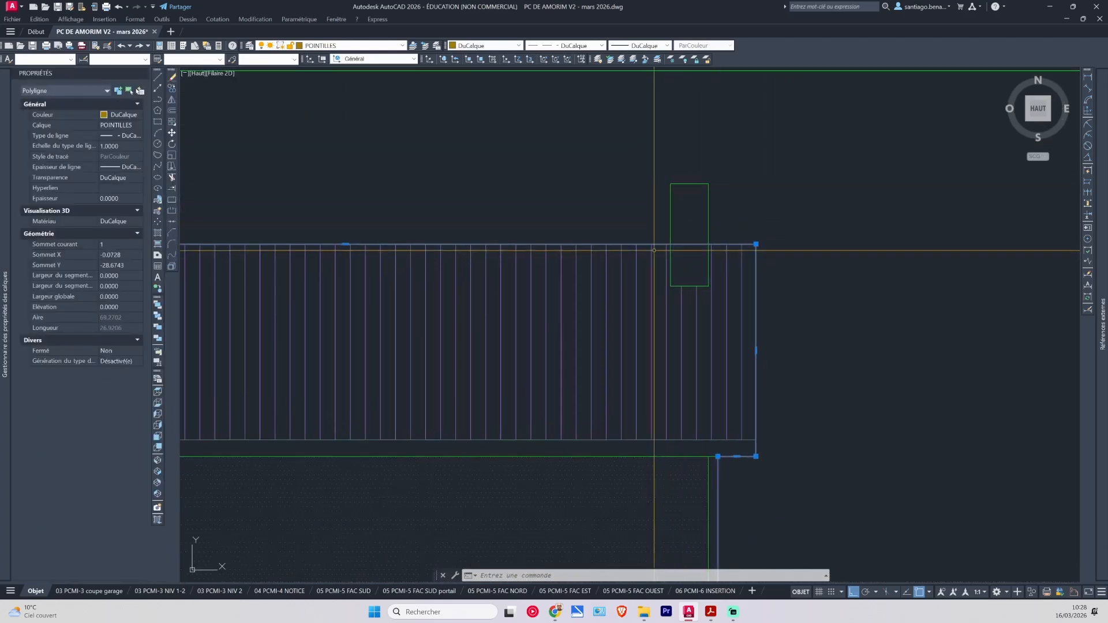
pyautogui.scroll(-3, 745, 266)
pyautogui.moveTo(678, 255)
pyautogui.mouseDown(button='middle')
pyautogui.moveTo(725, 238)
pyautogui.moveTo(720, 227)
pyautogui.mouseUp(button='middle')
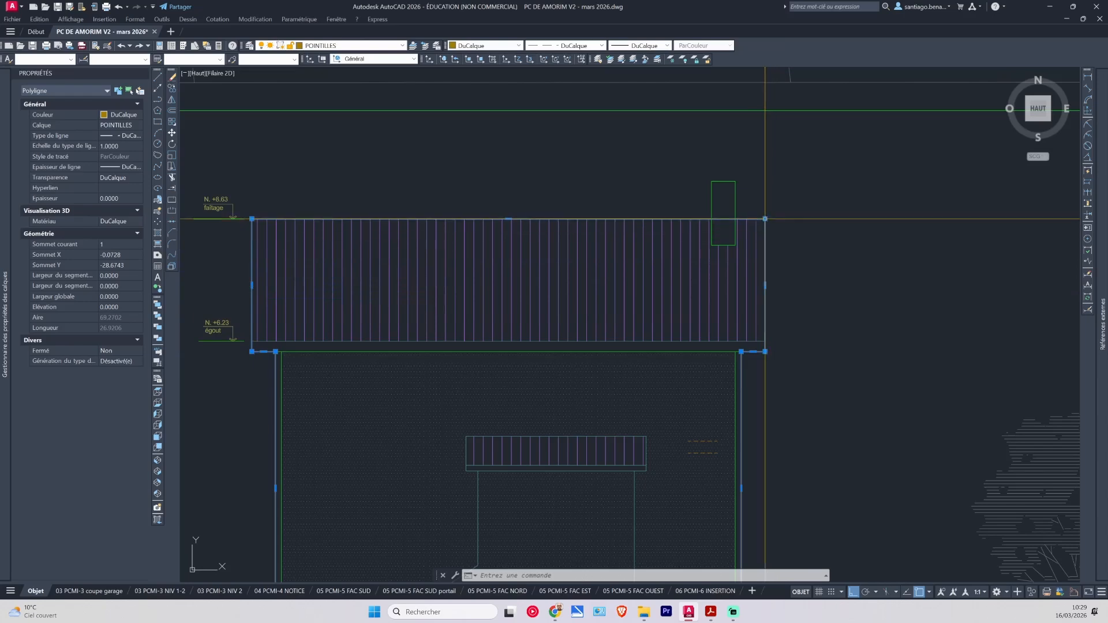
pyautogui.click(785, 246)
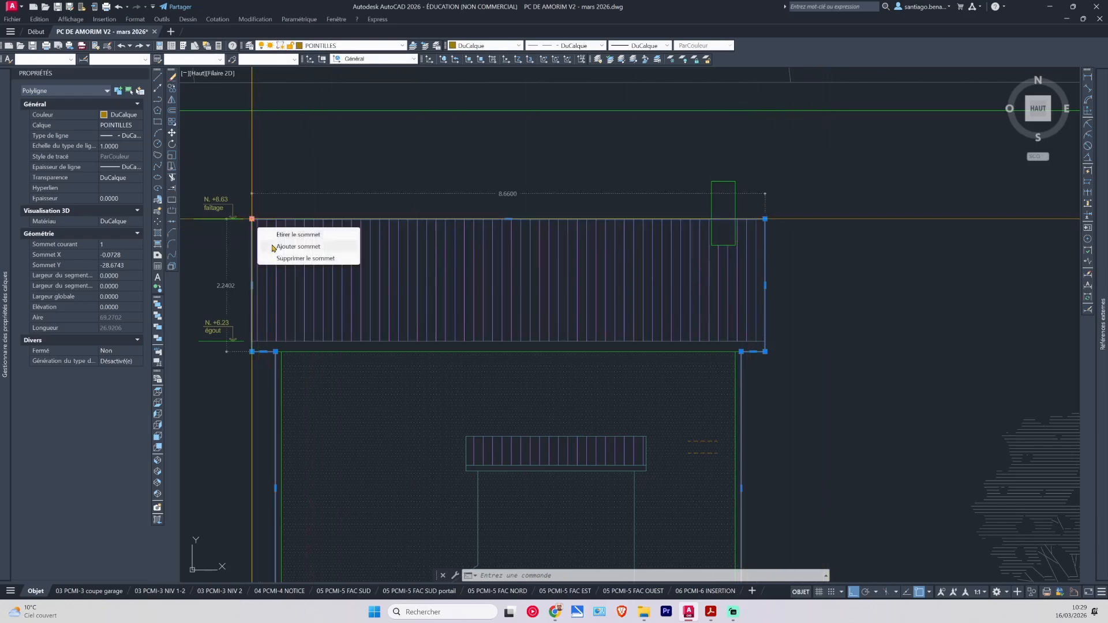
pyautogui.click(273, 247)
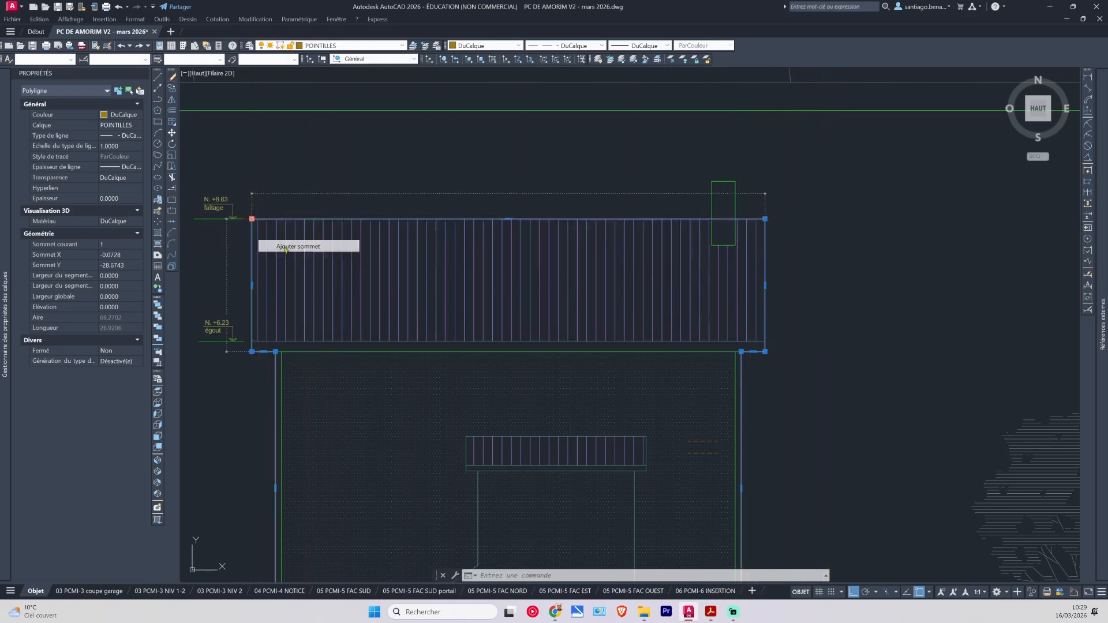
pyautogui.click(711, 218)
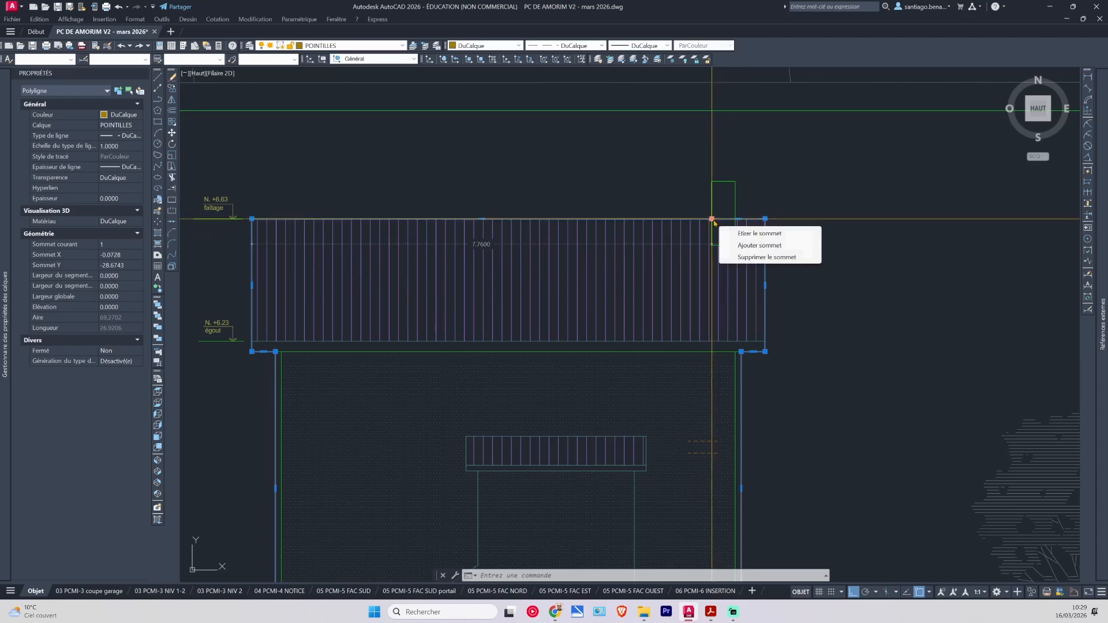
# Add outline vertices at the chimney's top-left and top-right corners.
pyautogui.click(735, 247)
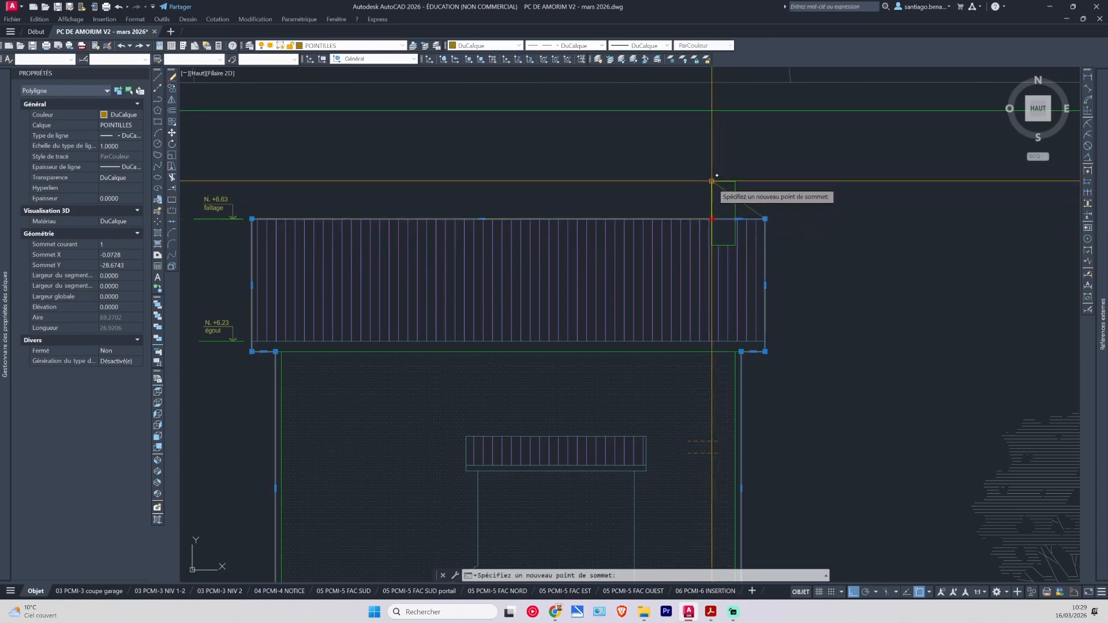
pyautogui.click(712, 181)
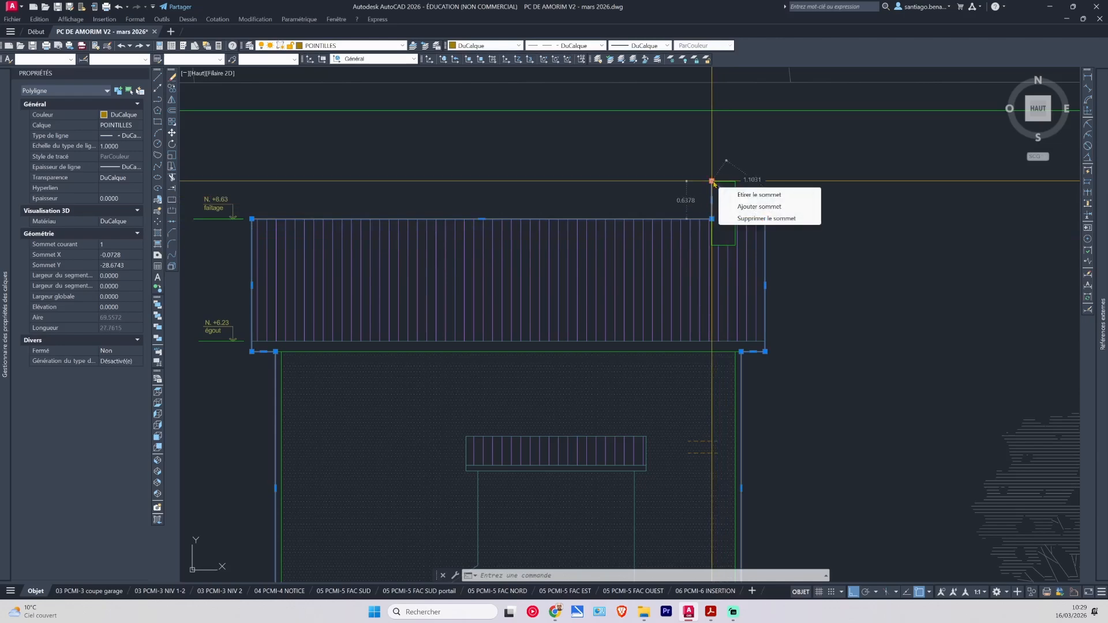
pyautogui.click(735, 180)
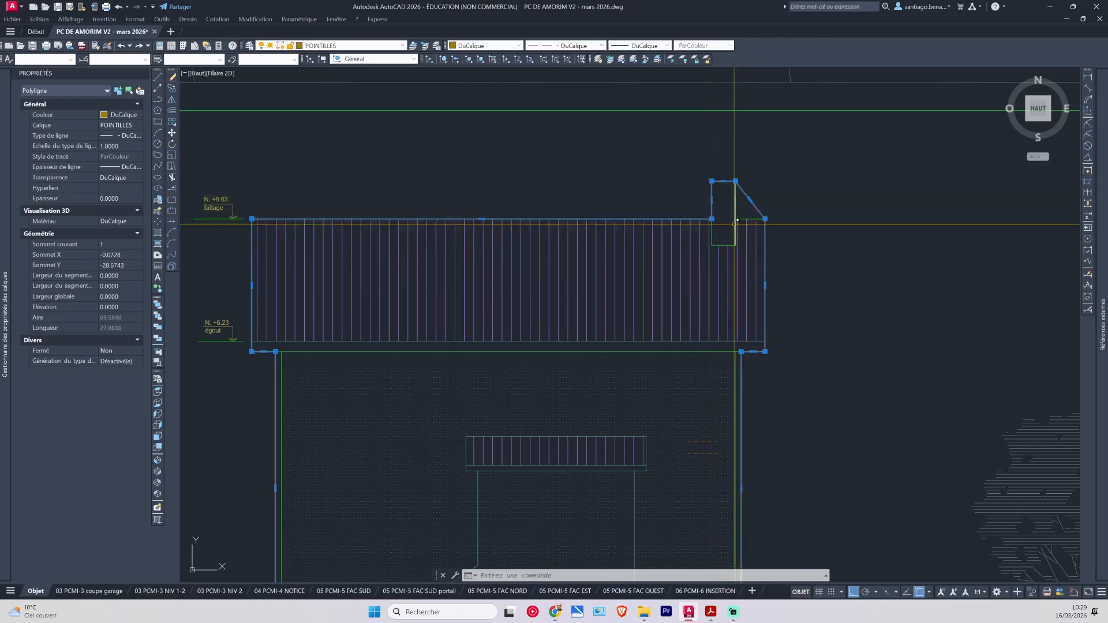
# Add an outline vertex where the chimney's right side meets the roof ridge.
pyautogui.scroll(5, 736, 221)
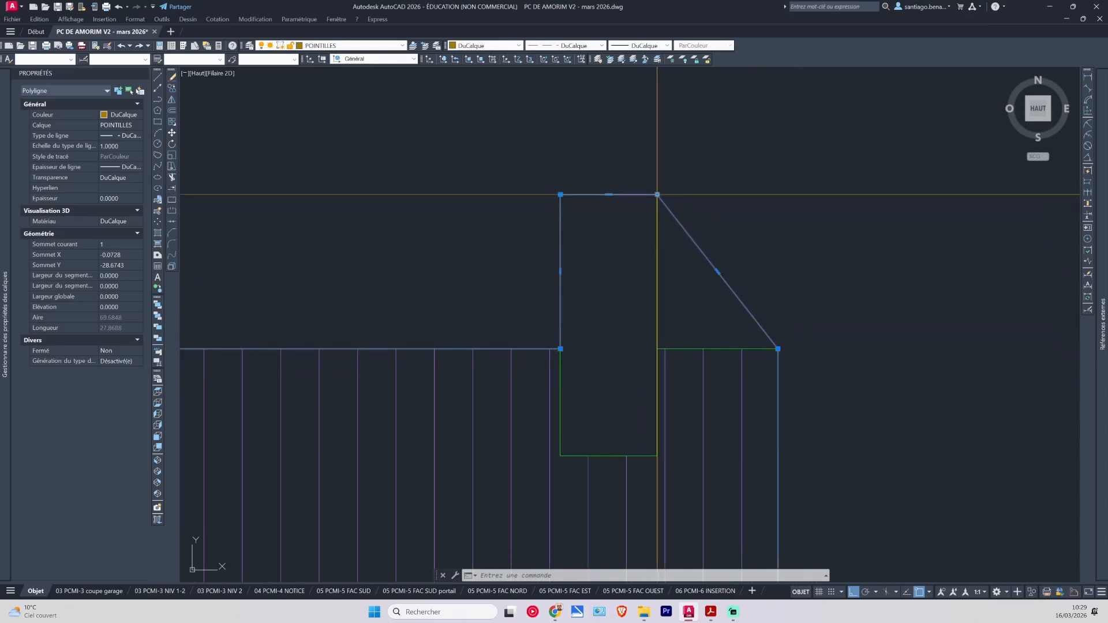
pyautogui.click(681, 222)
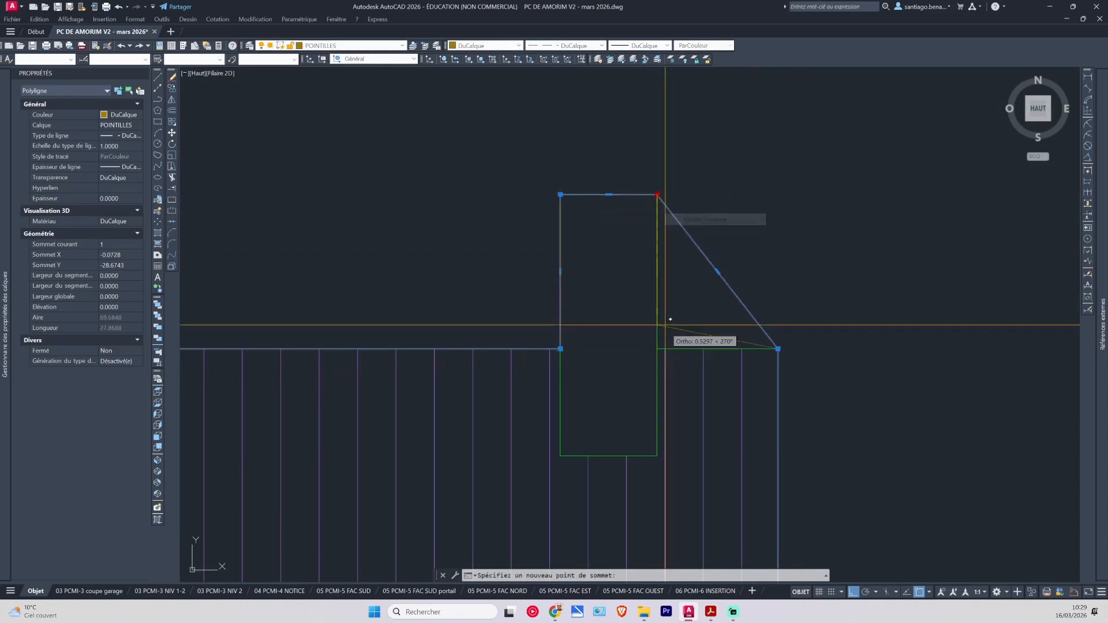
pyautogui.click(657, 348)
# Move the outline polyline straight down about 14.49 units, from the facade's ground line to the ground level beside the garage section's rear wall.
pyautogui.scroll(-5, 694, 351)
pyautogui.moveTo(695, 351)
pyautogui.mouseDown(button='middle')
pyautogui.moveTo(789, 280)
pyautogui.moveTo(807, 185)
pyautogui.moveTo(774, 181)
pyautogui.mouseUp(button='middle')
pyautogui.scroll(-4, 785, 181)
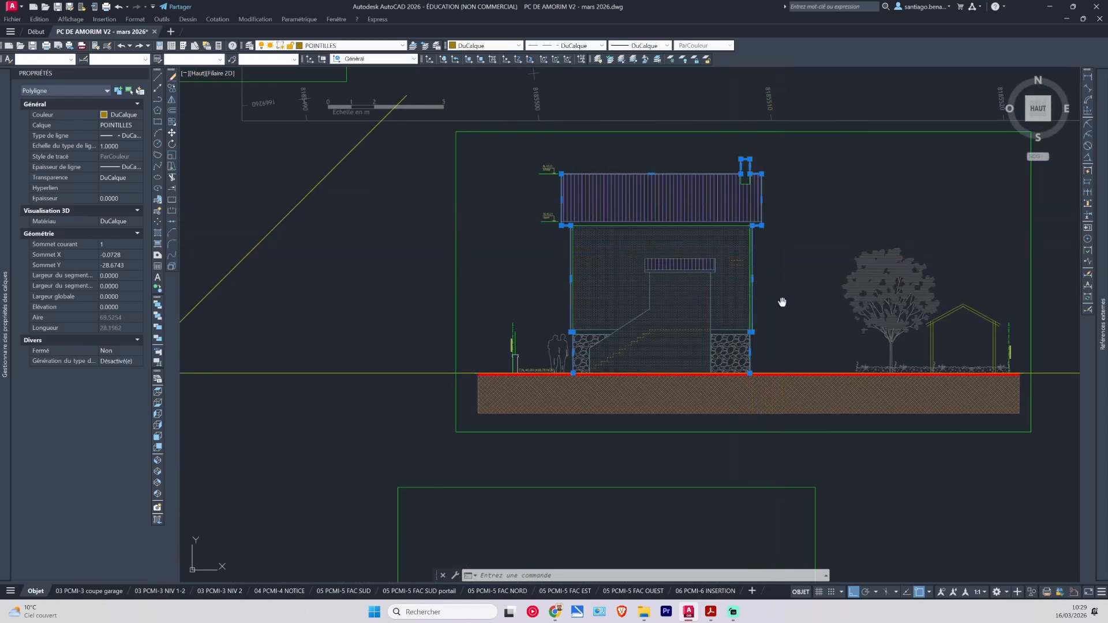
pyautogui.moveTo(783, 303); pyautogui.dragTo(769, 279, button='middle')
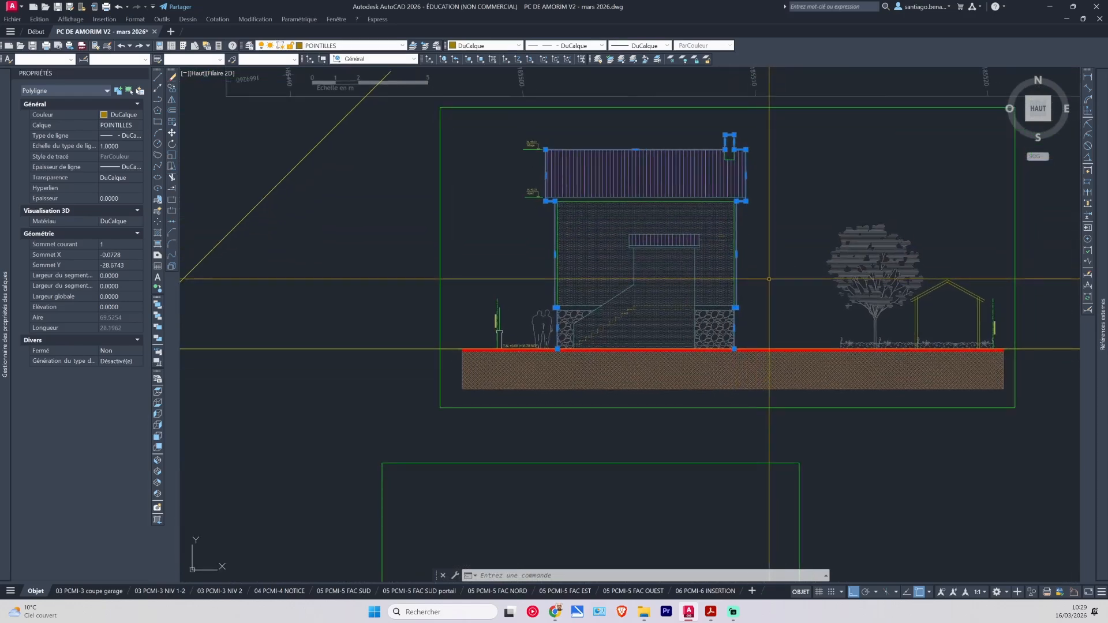
pyautogui.write('dp')
pyautogui.press('space')
pyautogui.moveTo(759, 331); pyautogui.dragTo(722, 260, button='middle')
pyautogui.scroll(6, 715, 263)
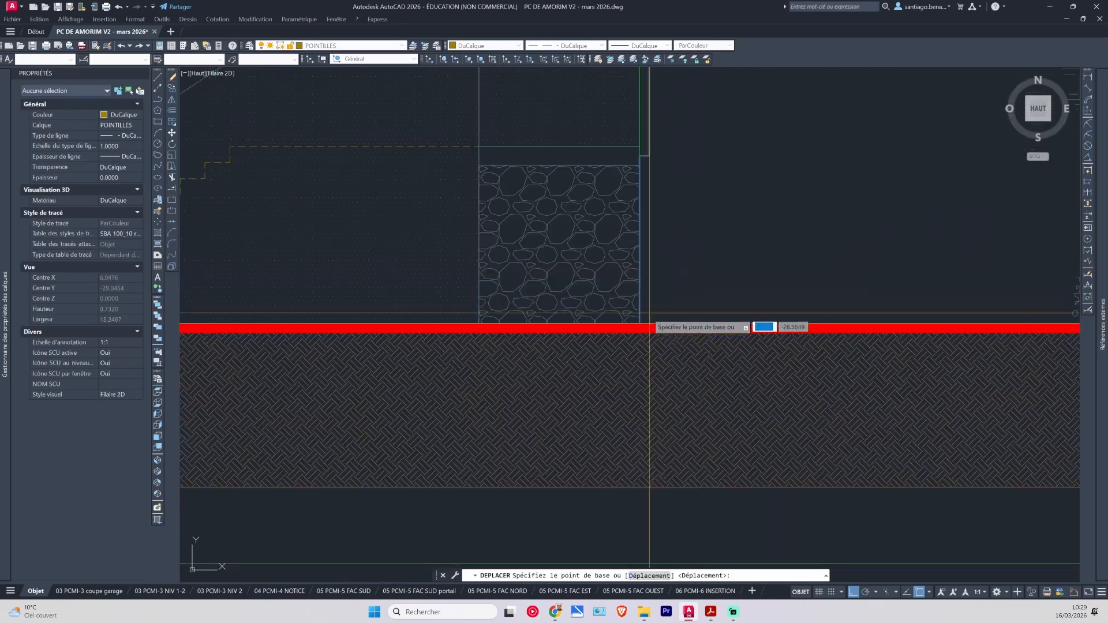
pyautogui.click(650, 315)
pyautogui.scroll(-6, 669, 335)
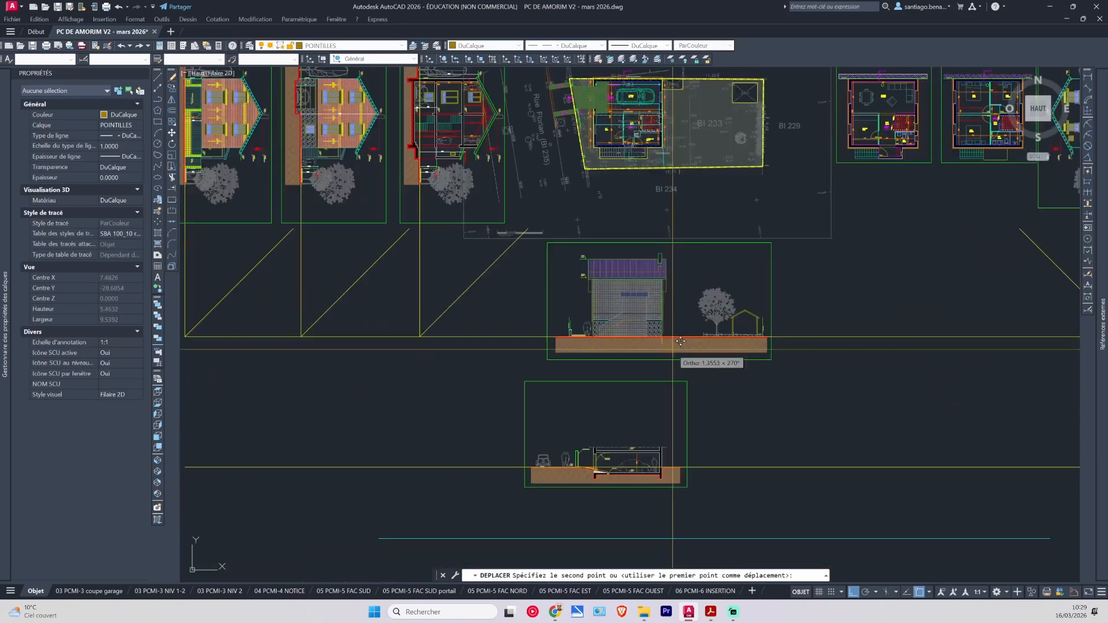
pyautogui.moveTo(681, 341); pyautogui.dragTo(703, 301, button='middle')
pyautogui.scroll(8, 691, 349)
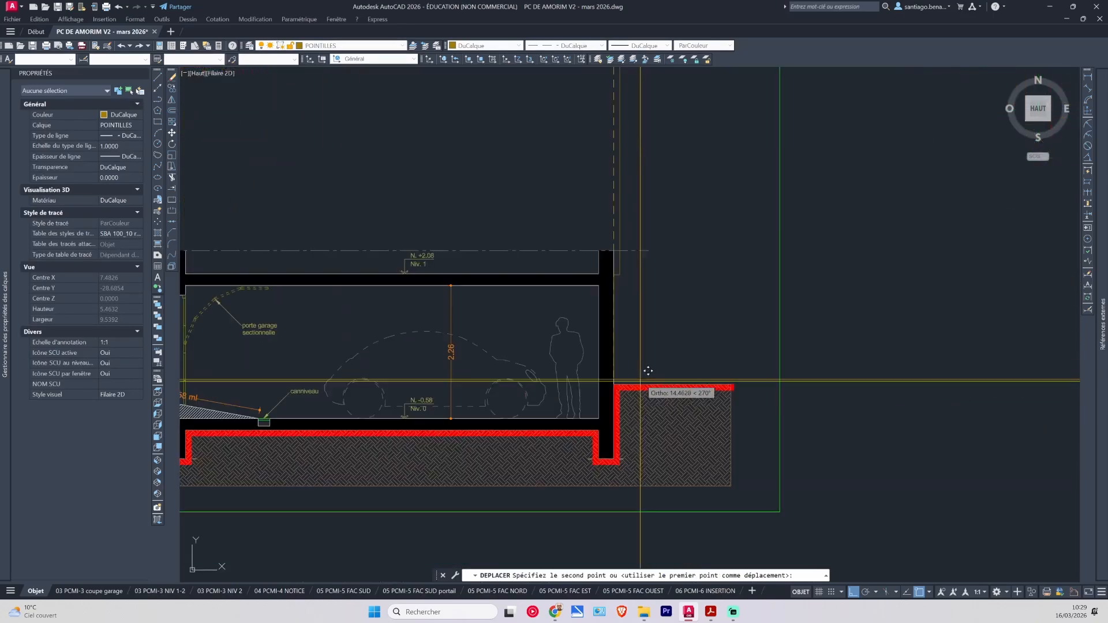
pyautogui.scroll(4, 648, 371)
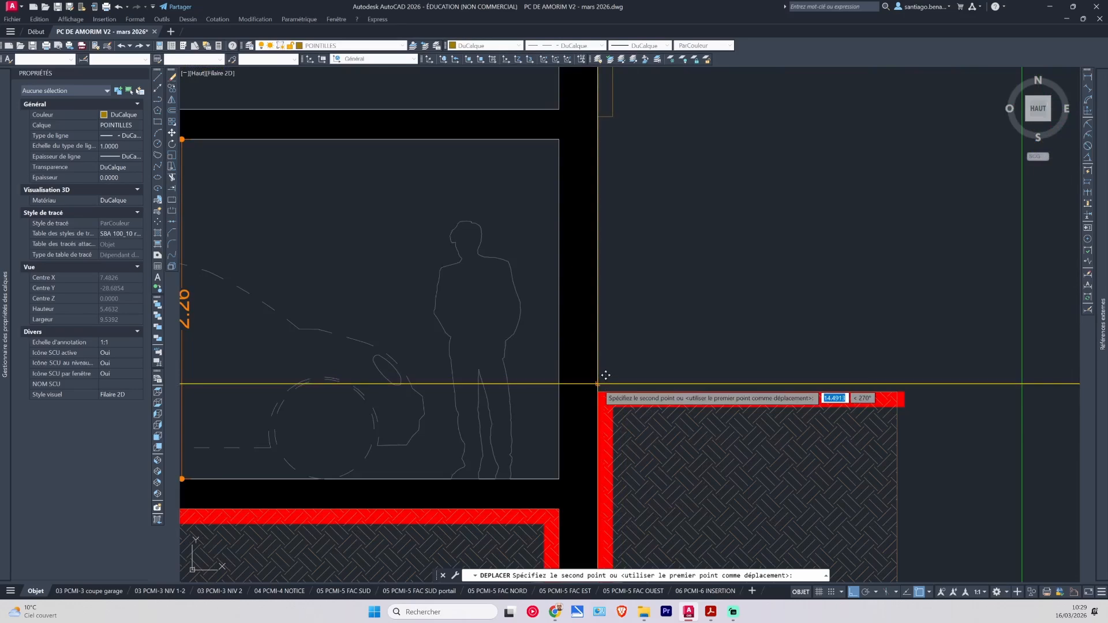
pyautogui.click(606, 376)
# Set the moved outline's linetype to DuCalque and reduce its linetype scale so it displays as dashes above the garage section.
pyautogui.scroll(-4, 655, 344)
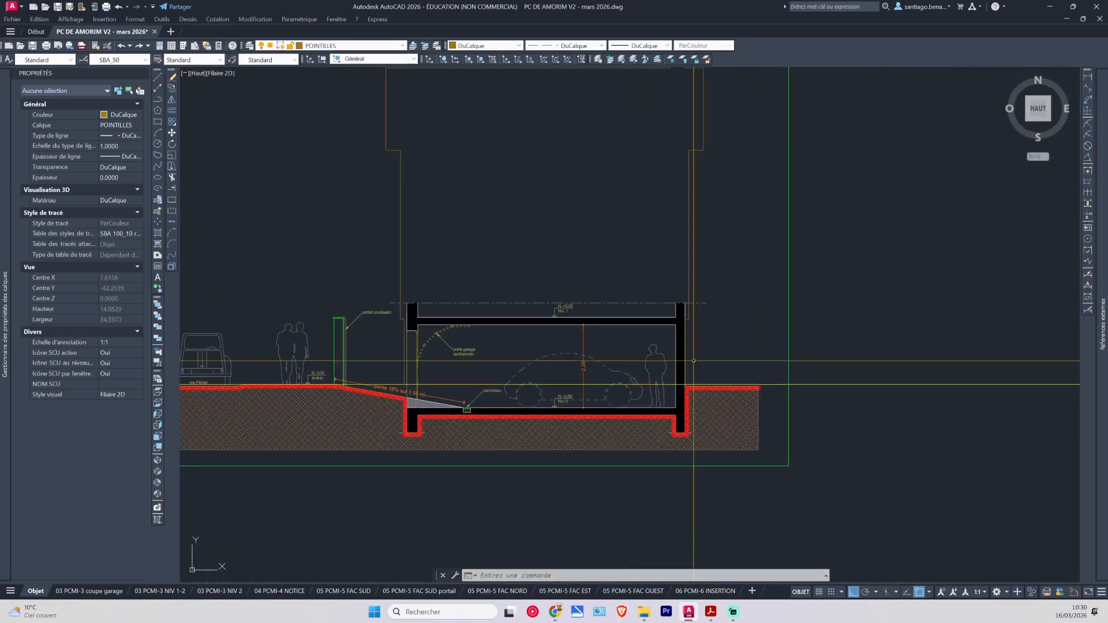
pyautogui.moveTo(691, 205); pyautogui.dragTo(726, 298, button='middle')
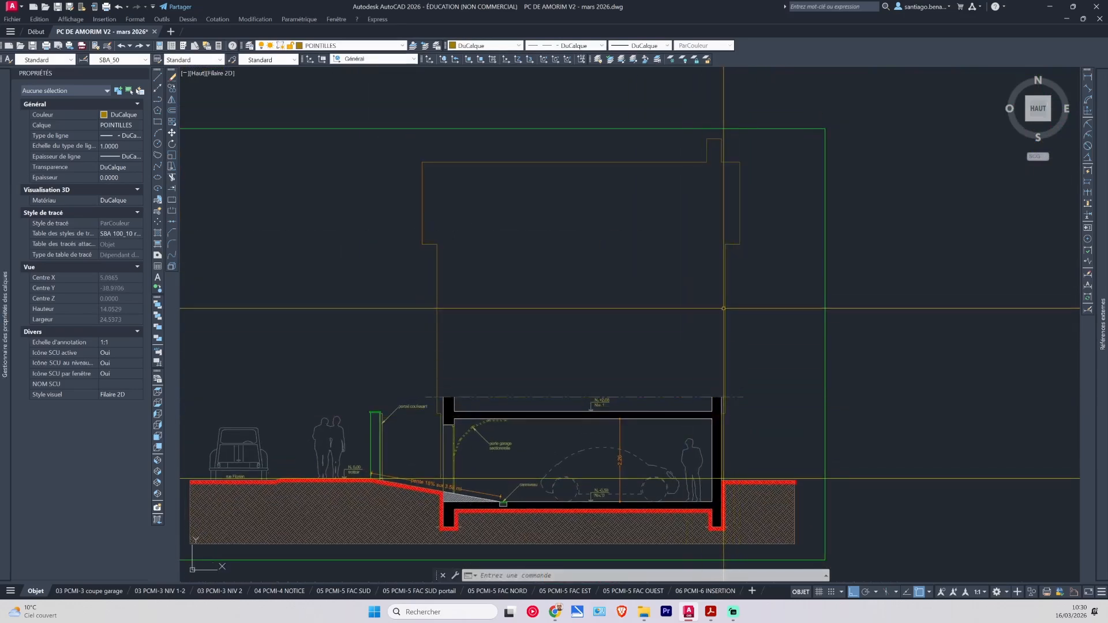
pyautogui.click(724, 309)
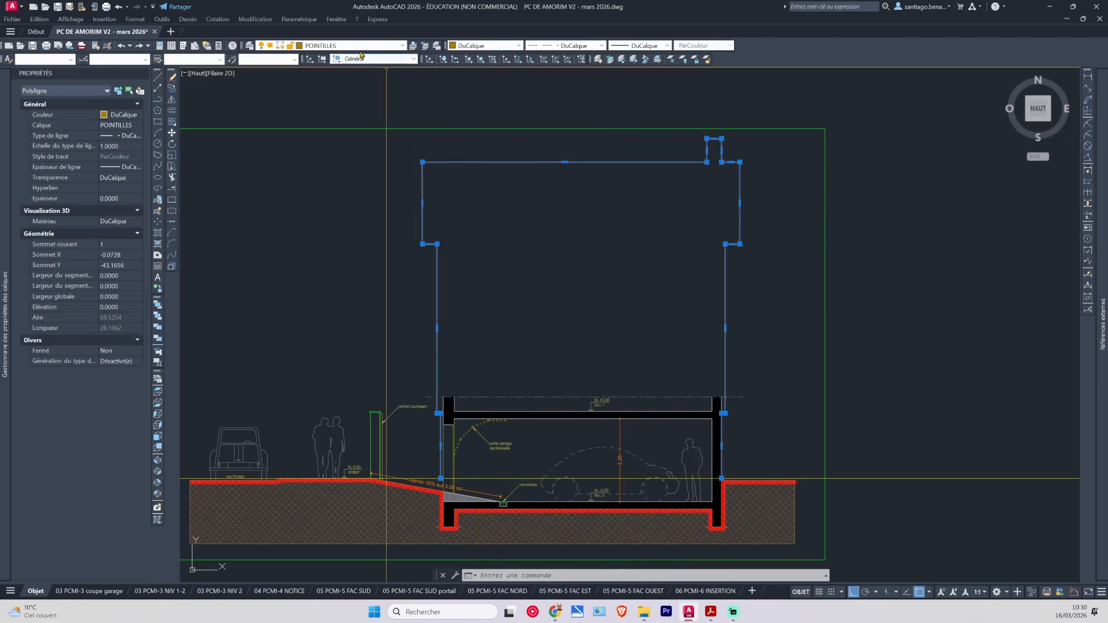
pyautogui.click(576, 47)
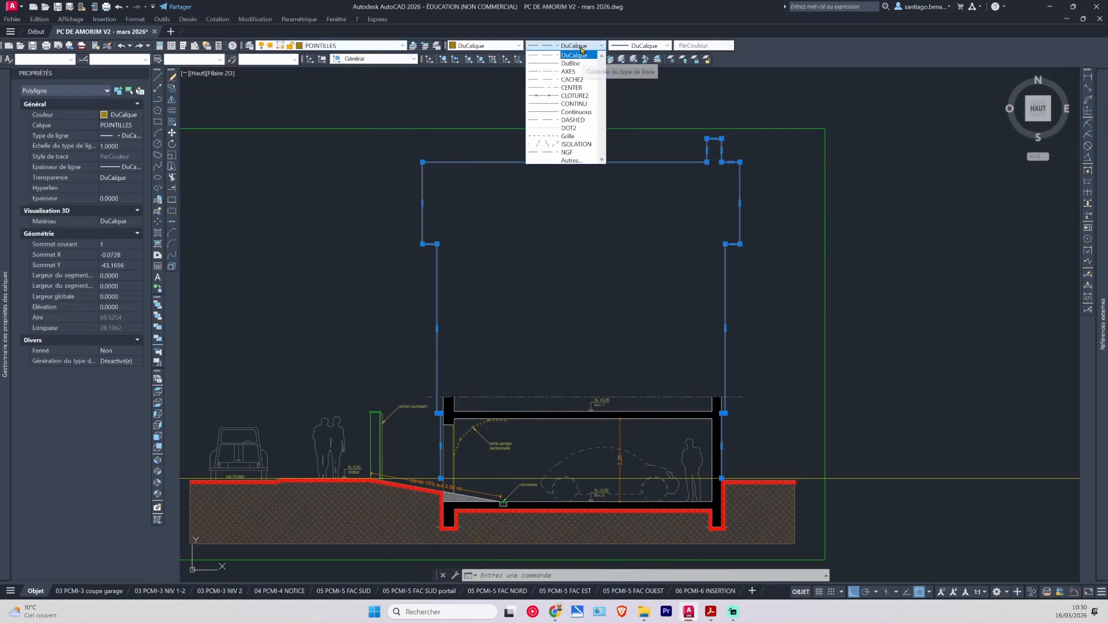
pyautogui.click(575, 55)
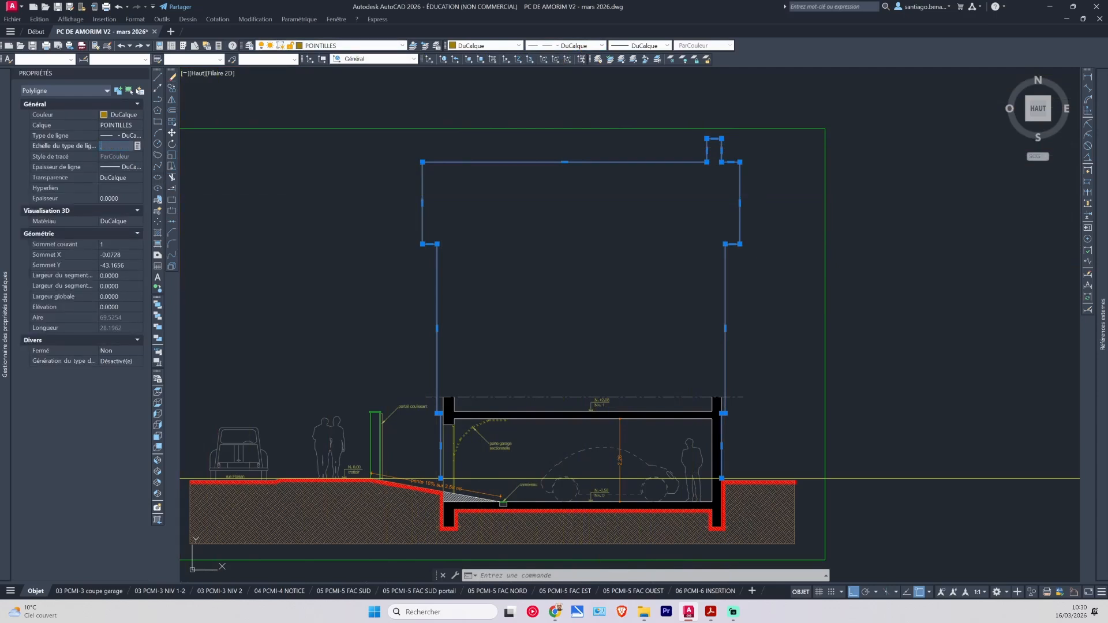
pyautogui.press('Return')
pyautogui.click(122, 146)
pyautogui.press('Escape')
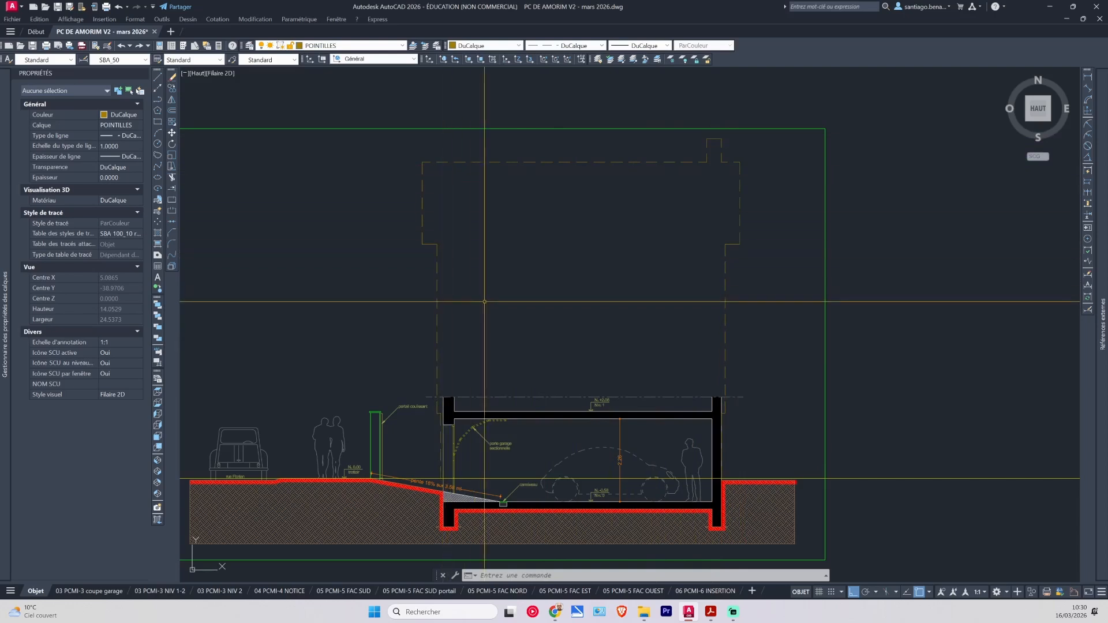
pyautogui.moveTo(485, 306); pyautogui.dragTo(544, 301, button='middle')
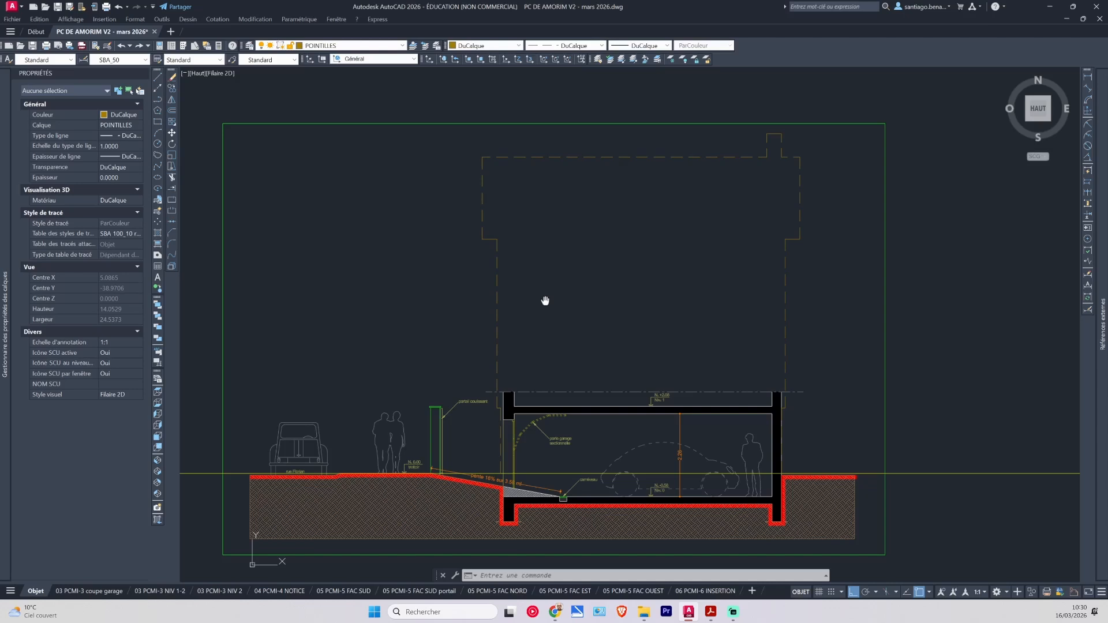